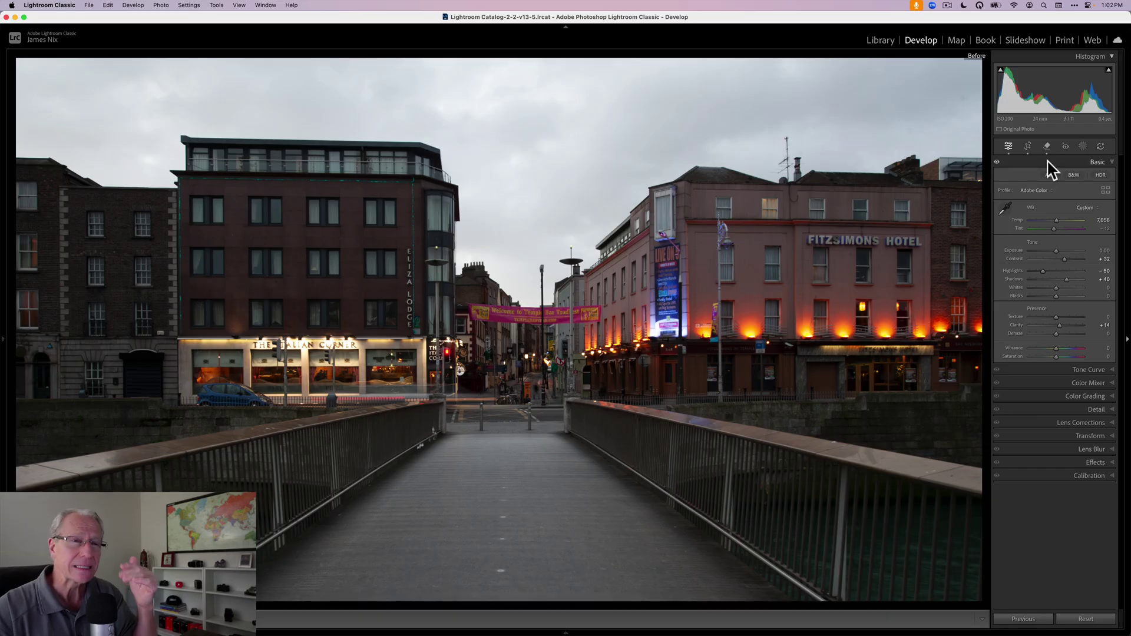
Switch from the before view to the edited photo and review its basic adjustments.
key("backslash")
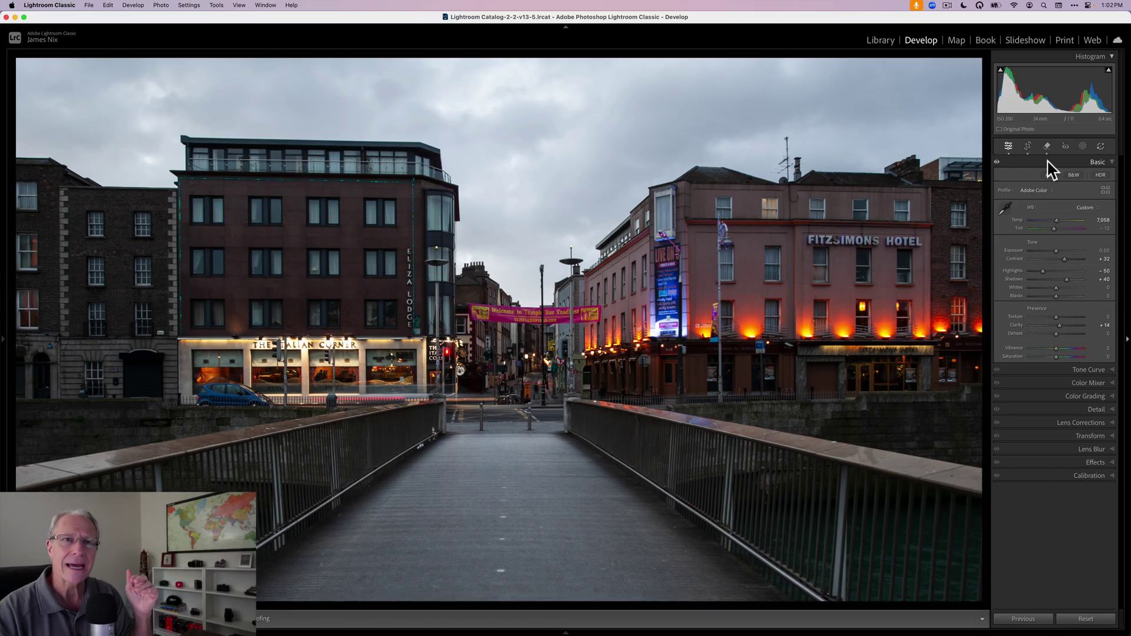
left_click(1064, 262)
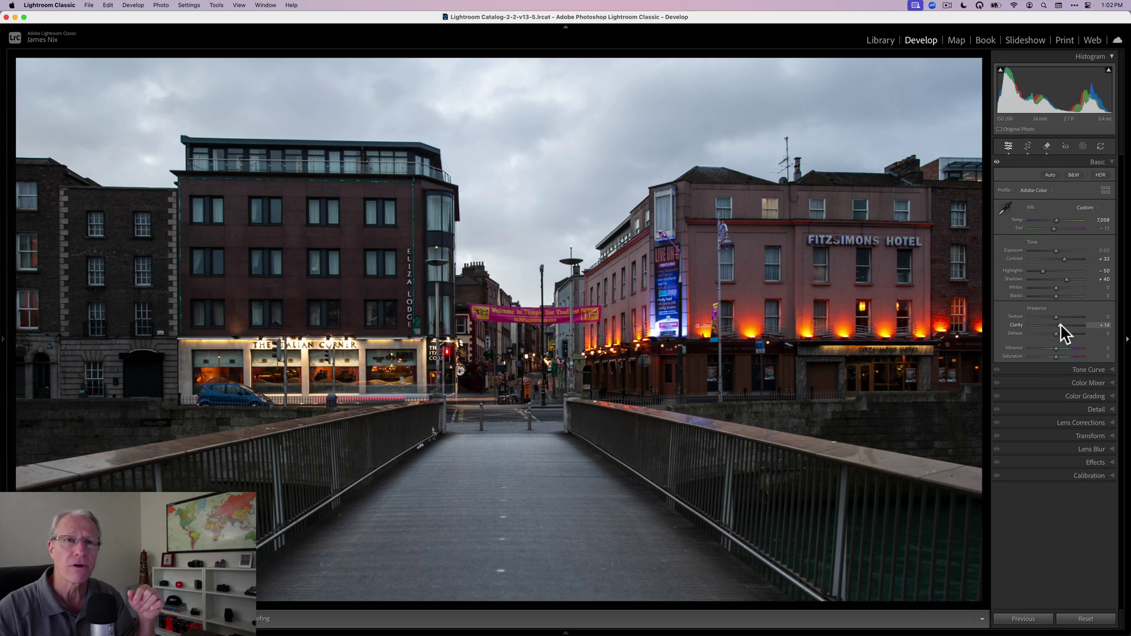
left_click(1064, 213)
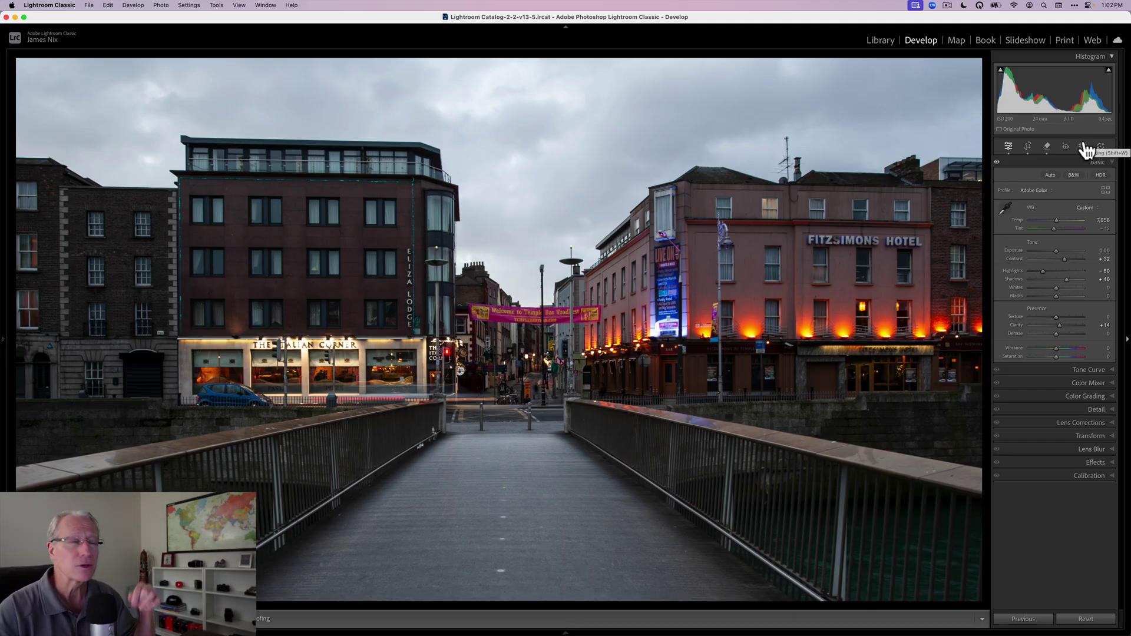
Add a luminance range mask limited to the bright tones, with the range's lower limit at 54/79 and upper limit at 100/100.
left_click(1085, 147)
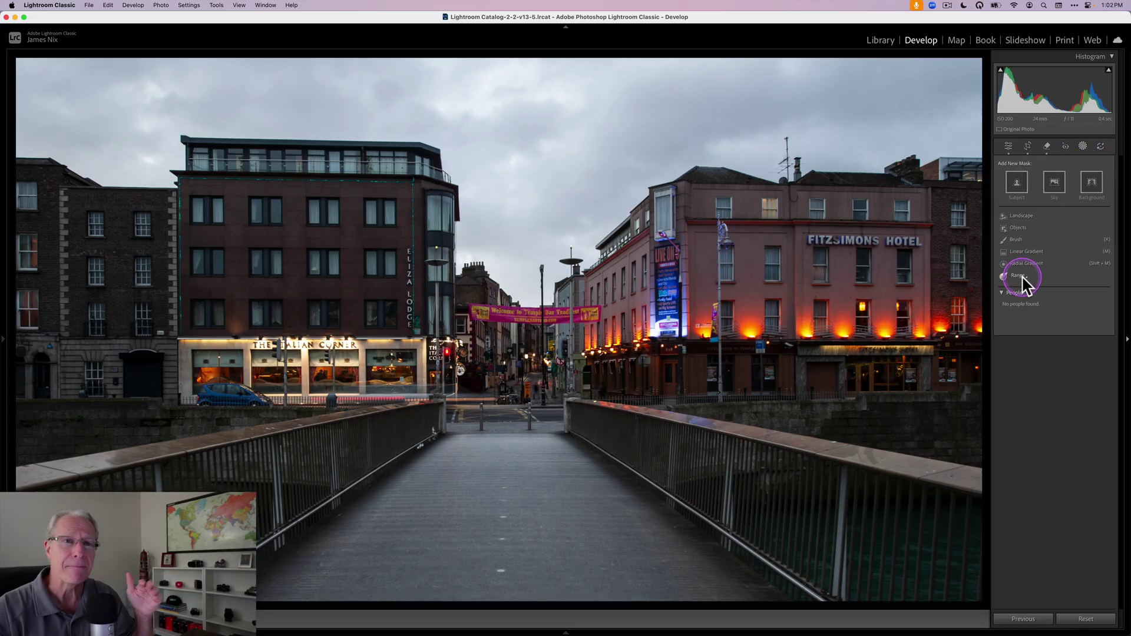
left_click(1021, 277)
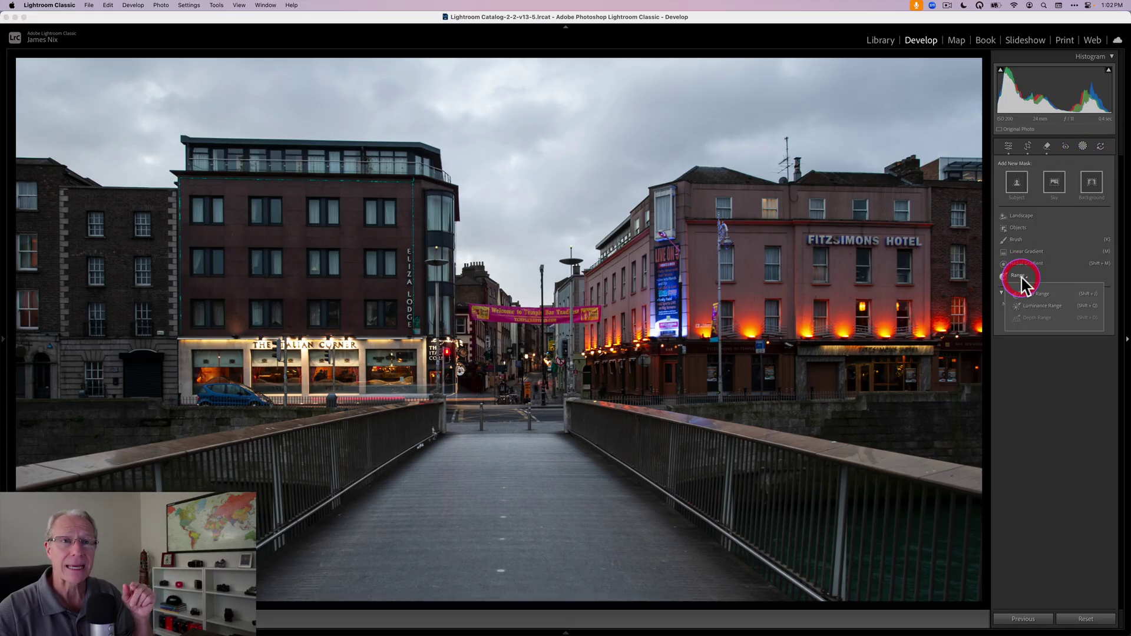
left_click(1032, 307)
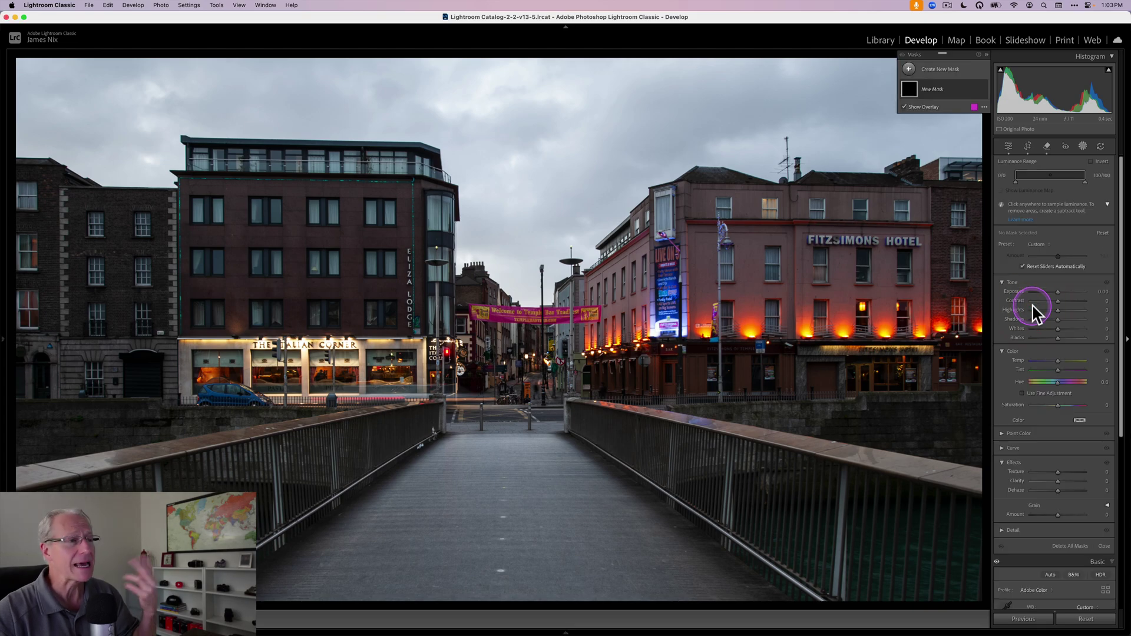
left_click(1015, 177)
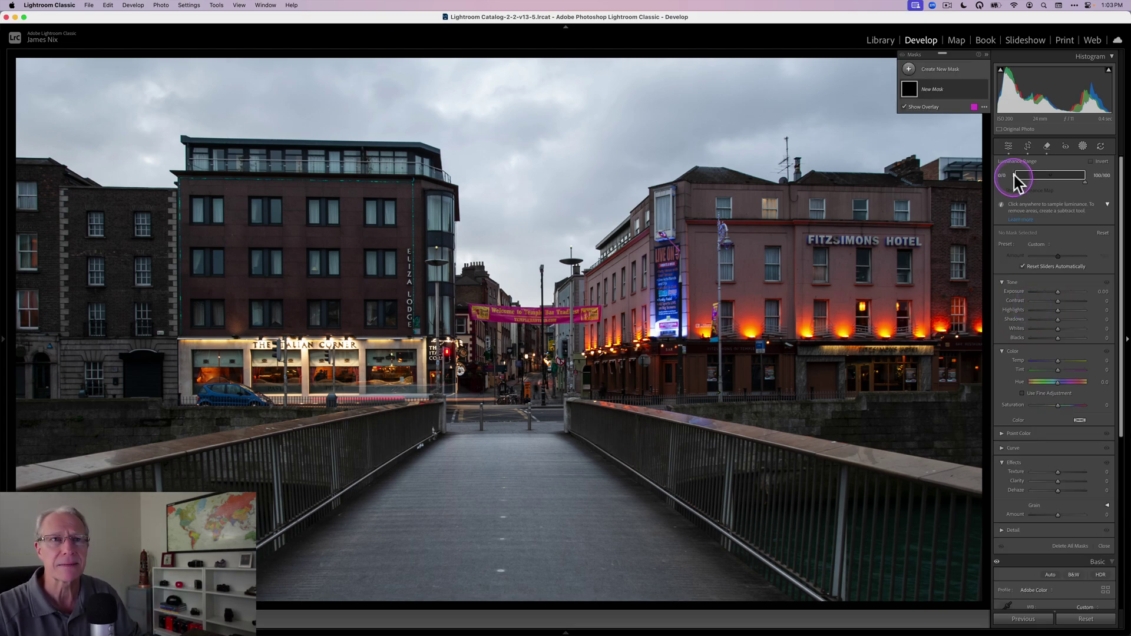
left_click_drag(1016, 177, 1071, 180)
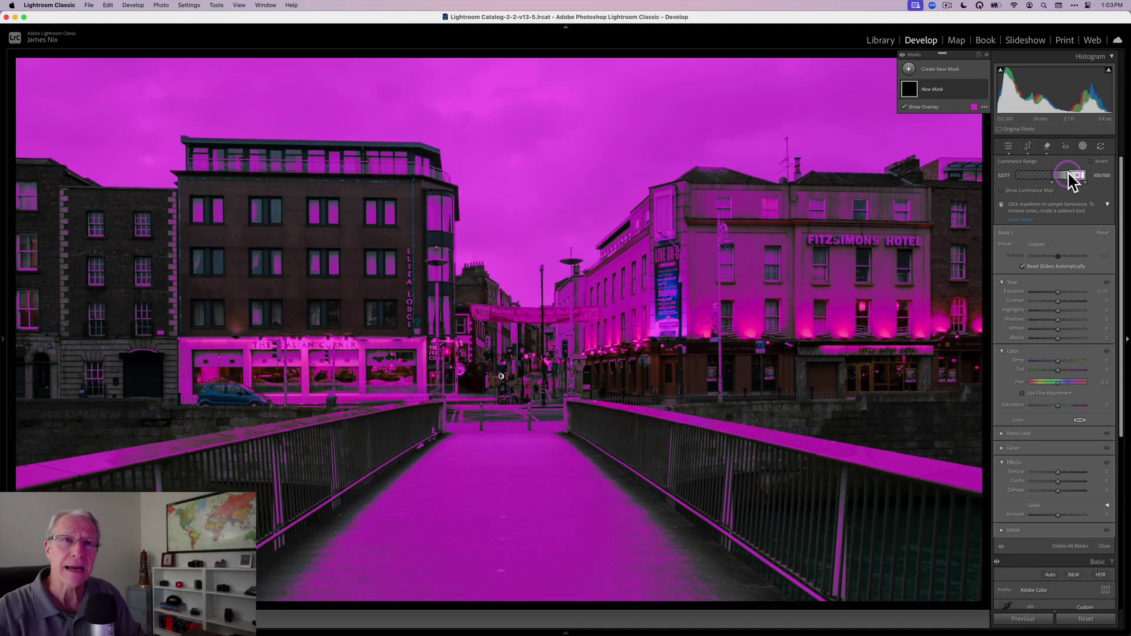
left_click_drag(1071, 180, 1073, 182)
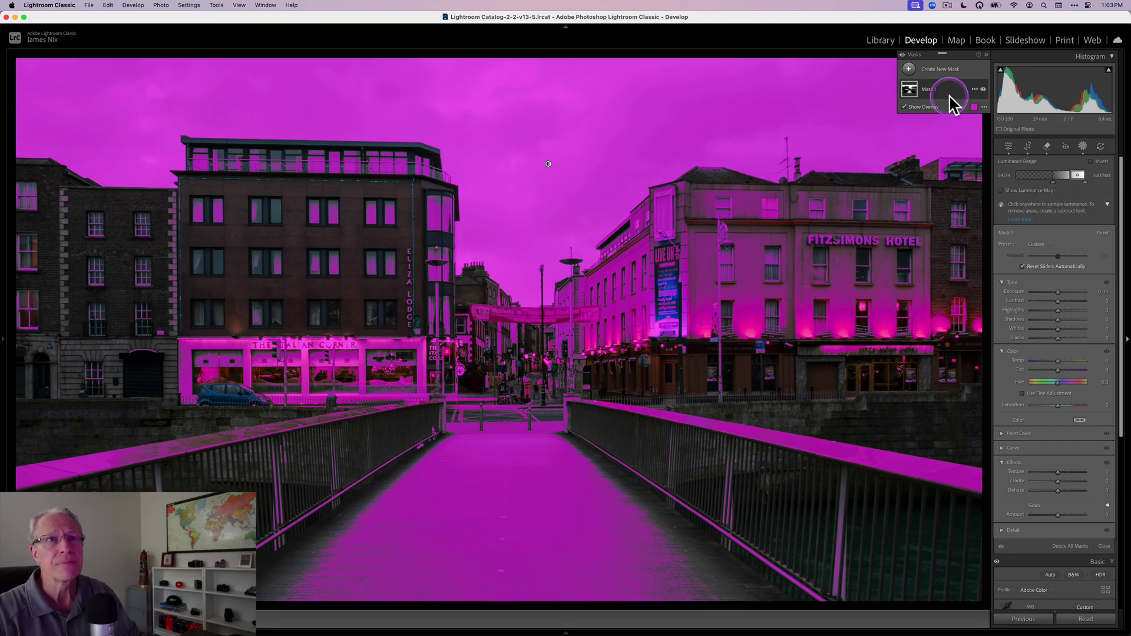
Subtract a linear gradient from the luminance mask to exclude the bridge foreground, with a short transition near the bridge's far end.
left_click(912, 91)
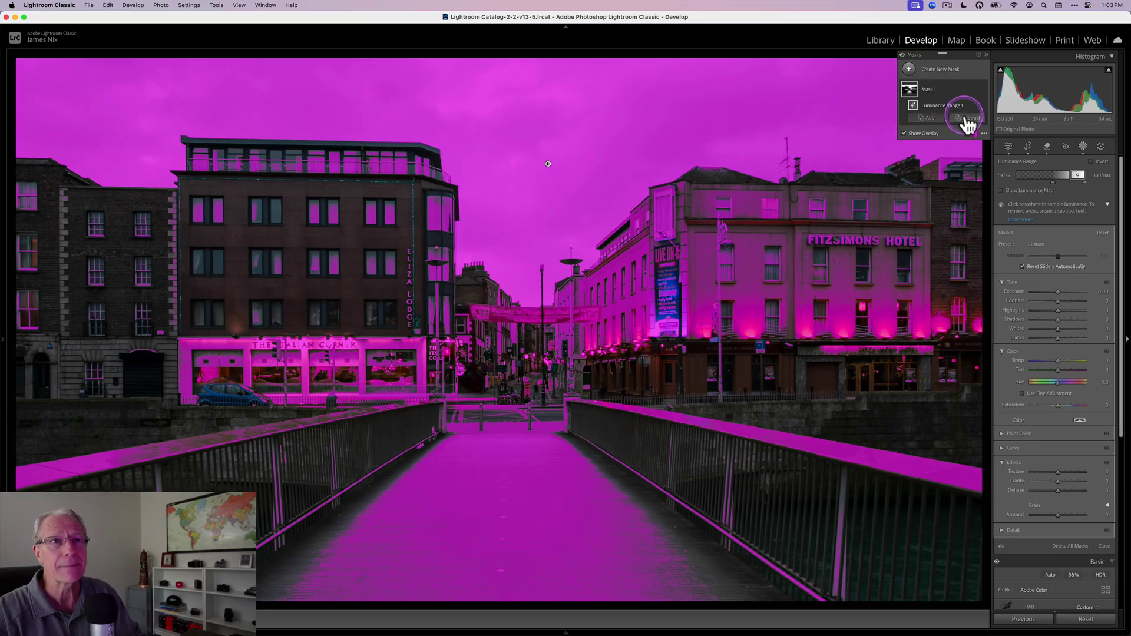
left_click(968, 118)
left_click(985, 230)
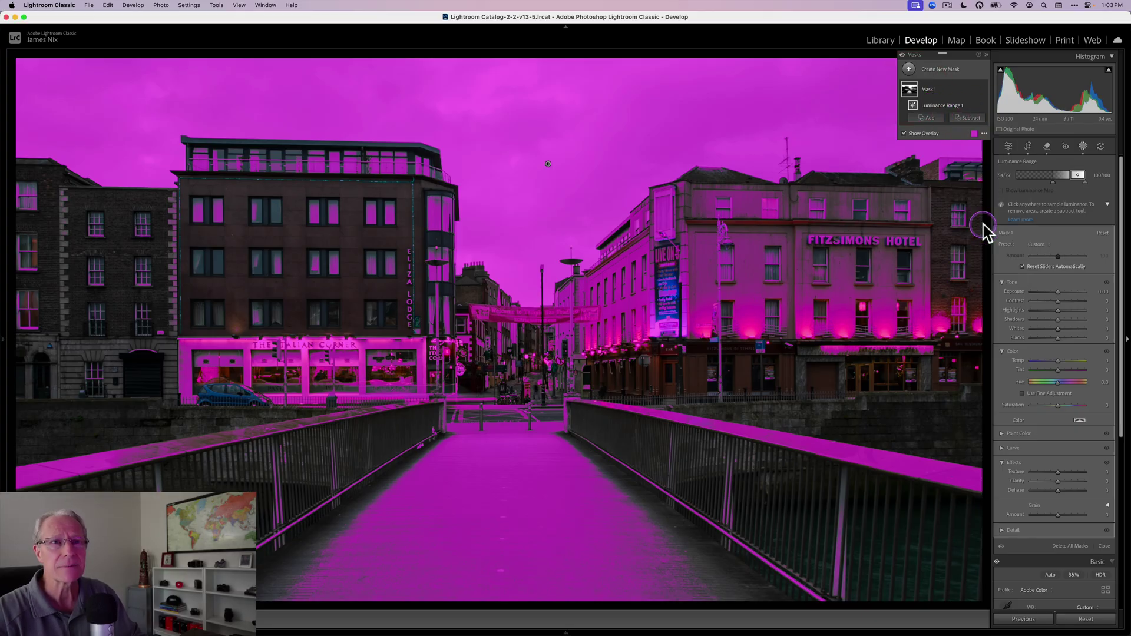
left_click_drag(515, 430, 514, 402)
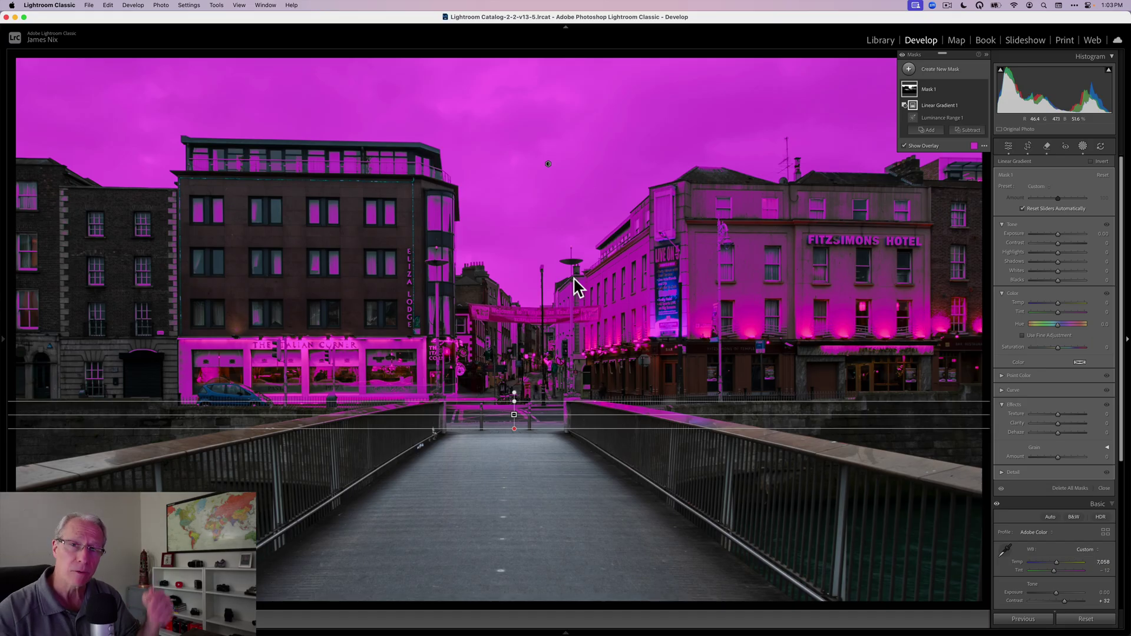
left_click(912, 87)
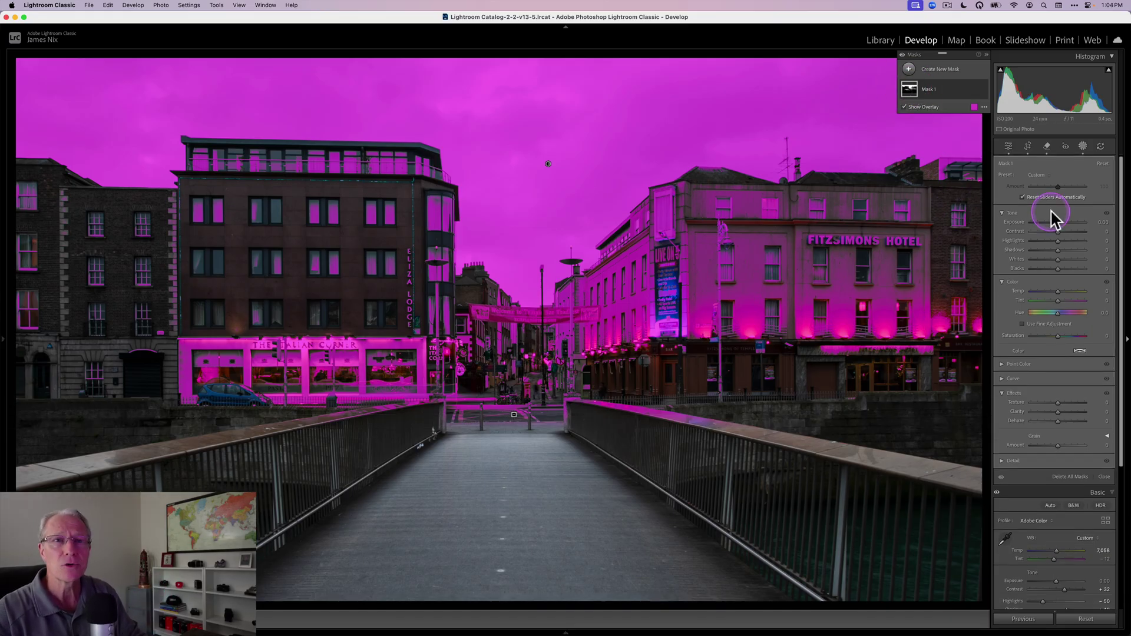
Set the luminance mask's exposure to -0.30 and its temperature to -14.
left_click_drag(1058, 222, 1056, 223)
left_click(1101, 222)
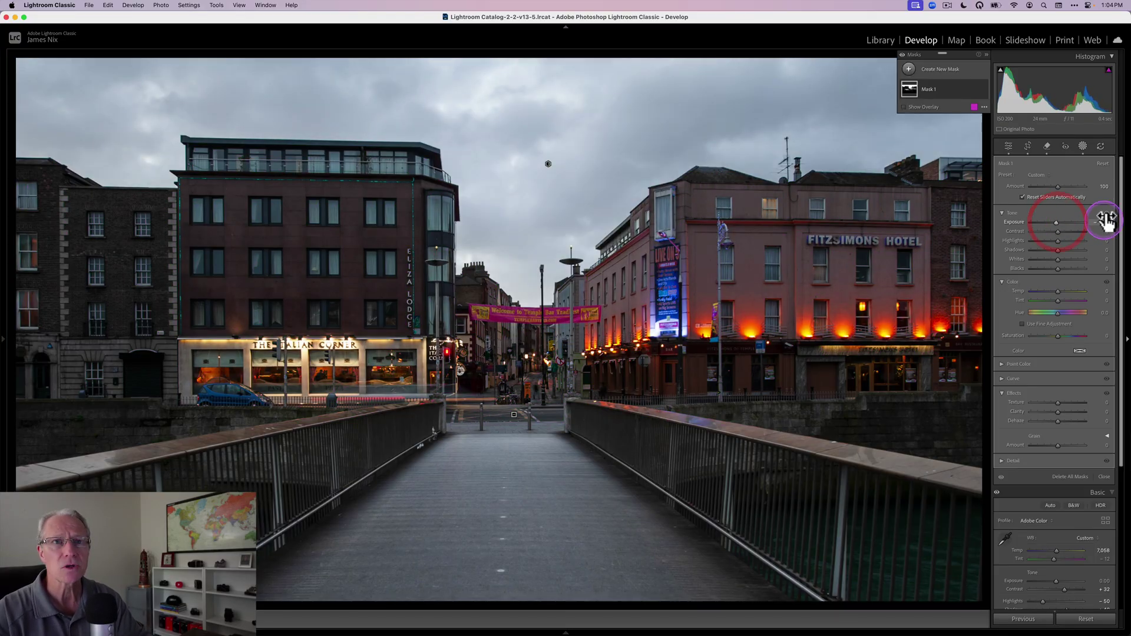
key("BackSpace")
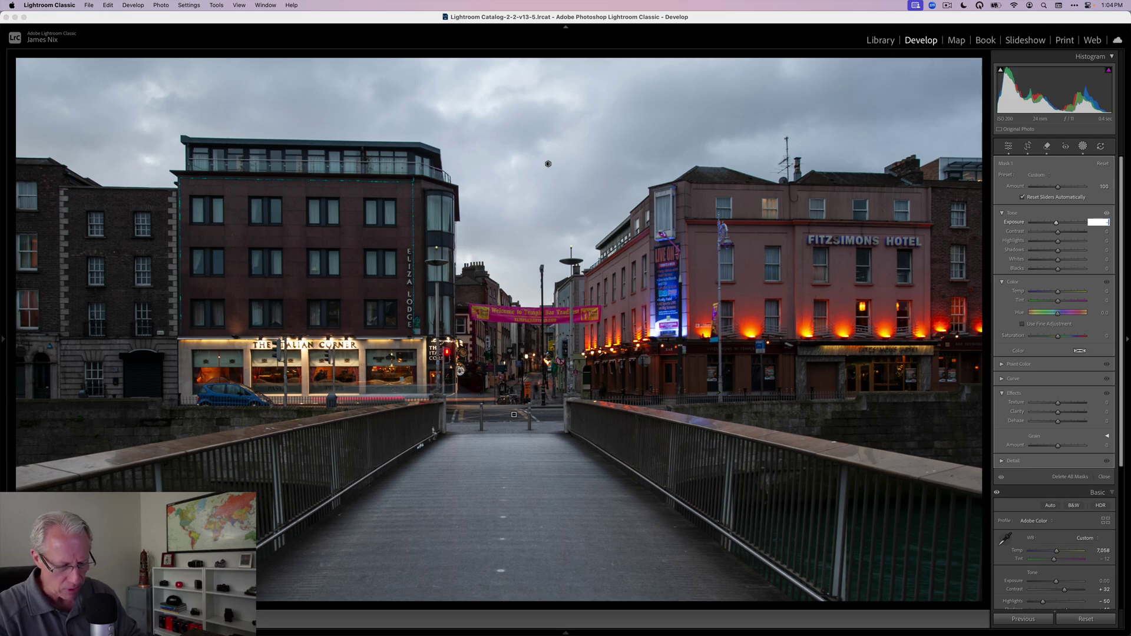
type("-0.3")
key("Return")
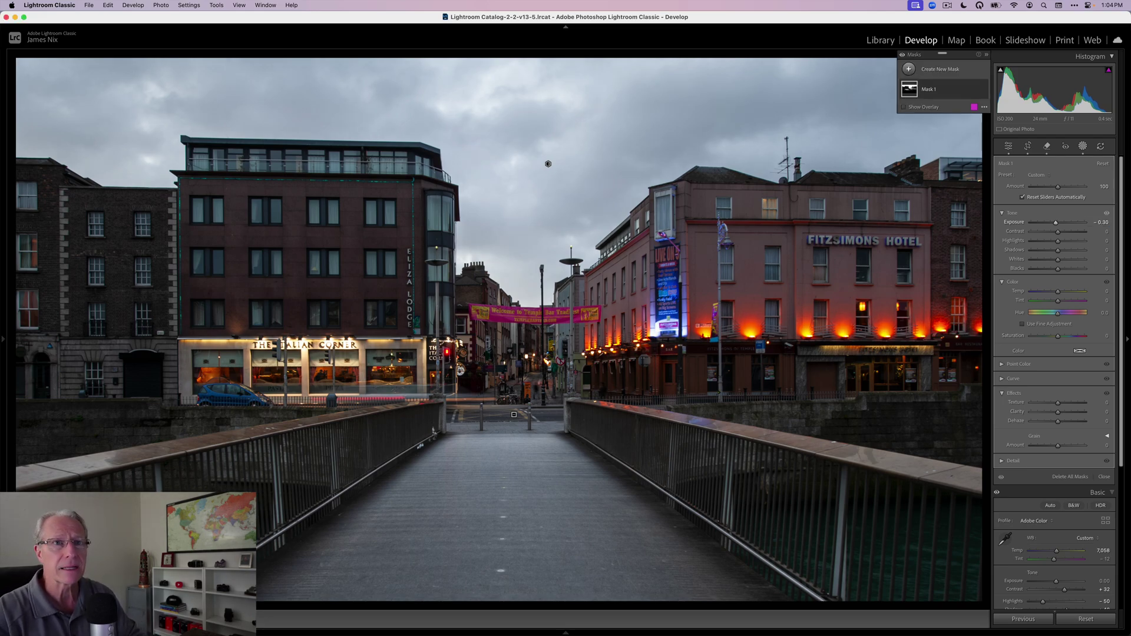
left_click(1069, 278)
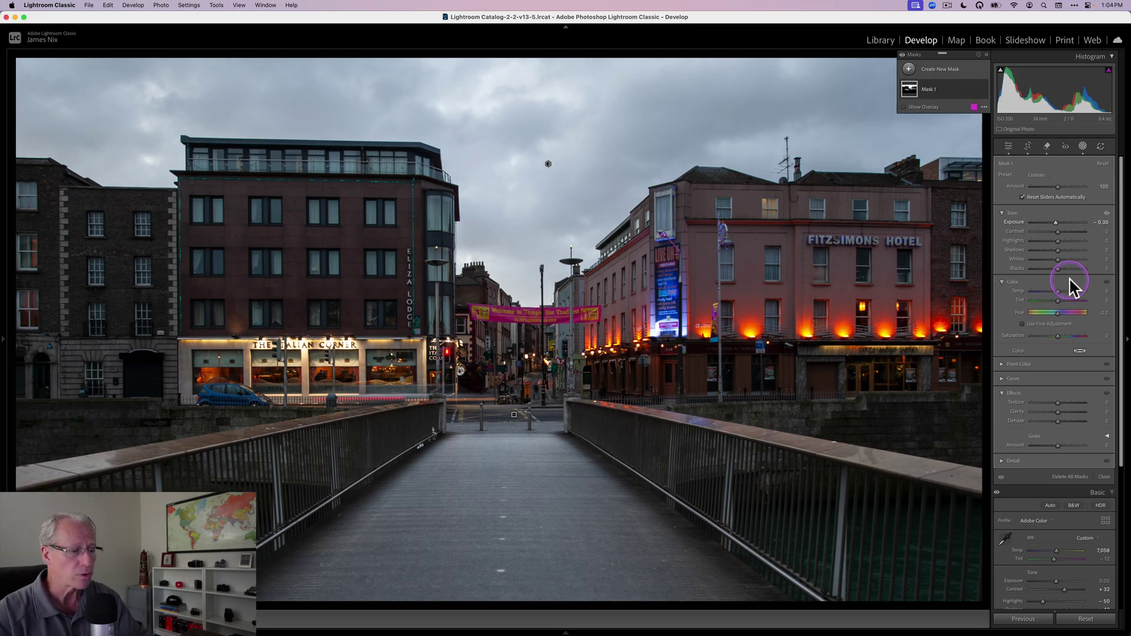
left_click(1056, 291)
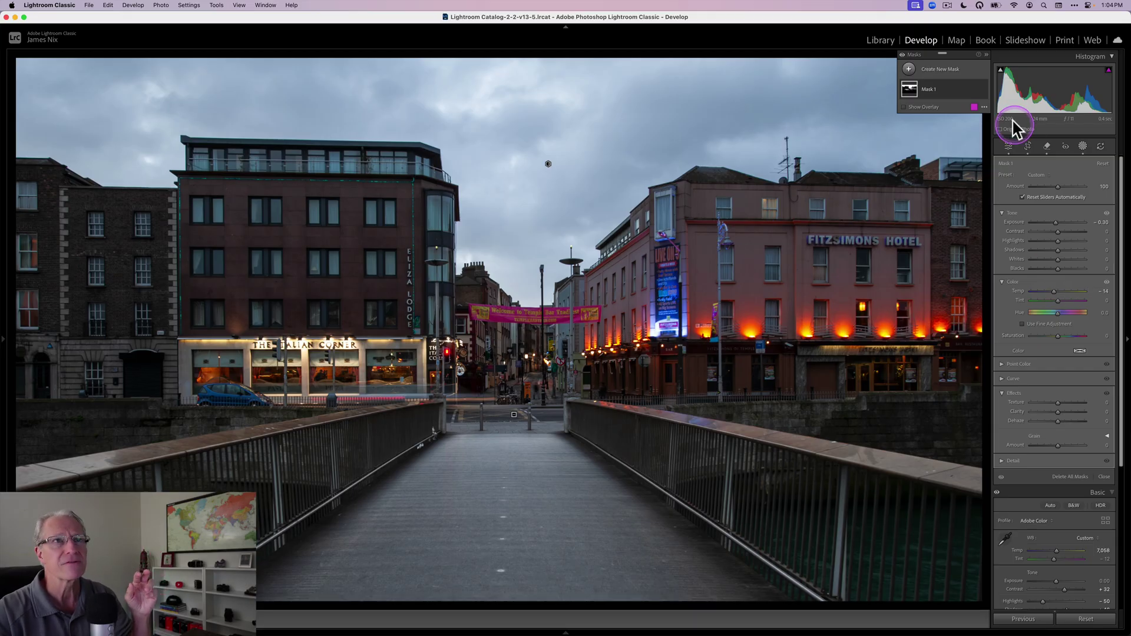
Compare the photo with and without the luminance mask's adjustments, leaving the mask enabled.
left_click(983, 90)
left_click(983, 90)
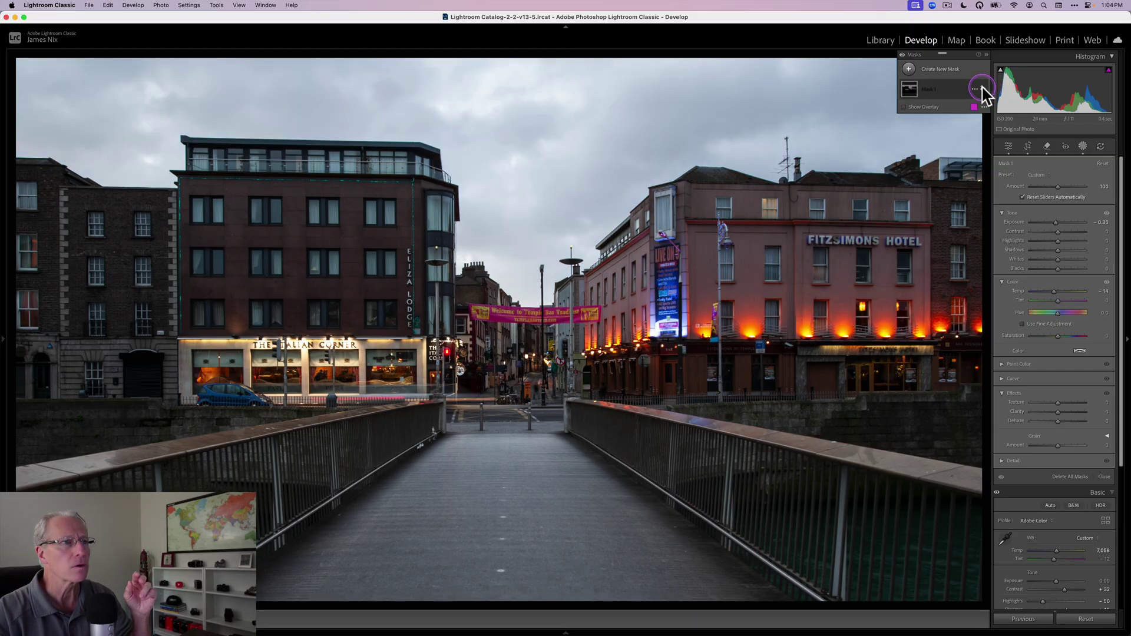
left_click(983, 90)
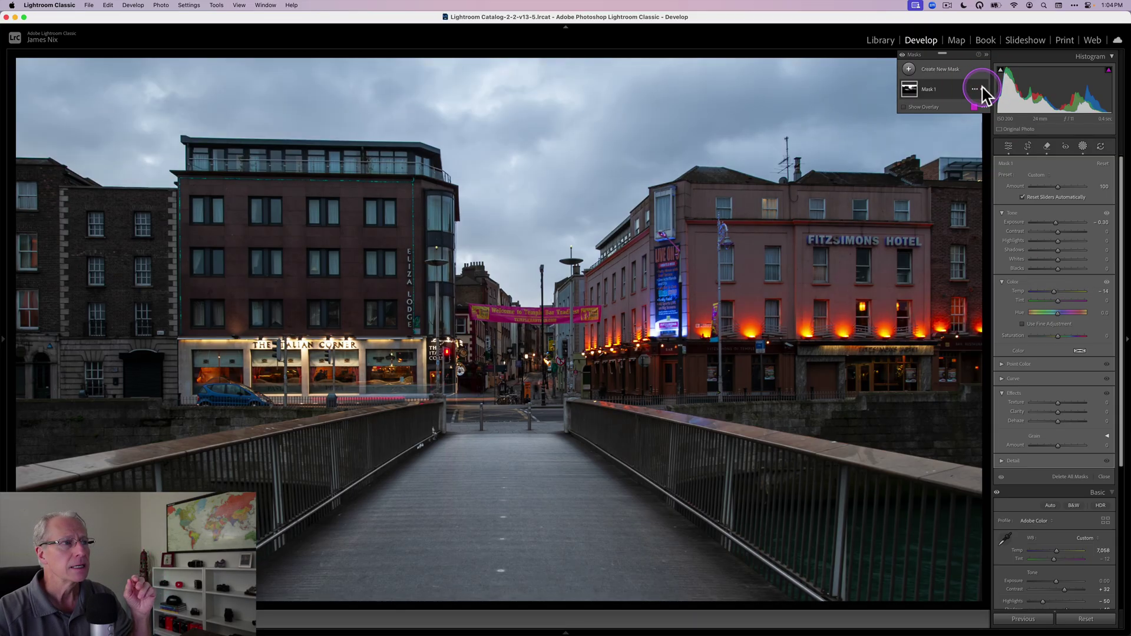
left_click(983, 90)
left_click(983, 90)
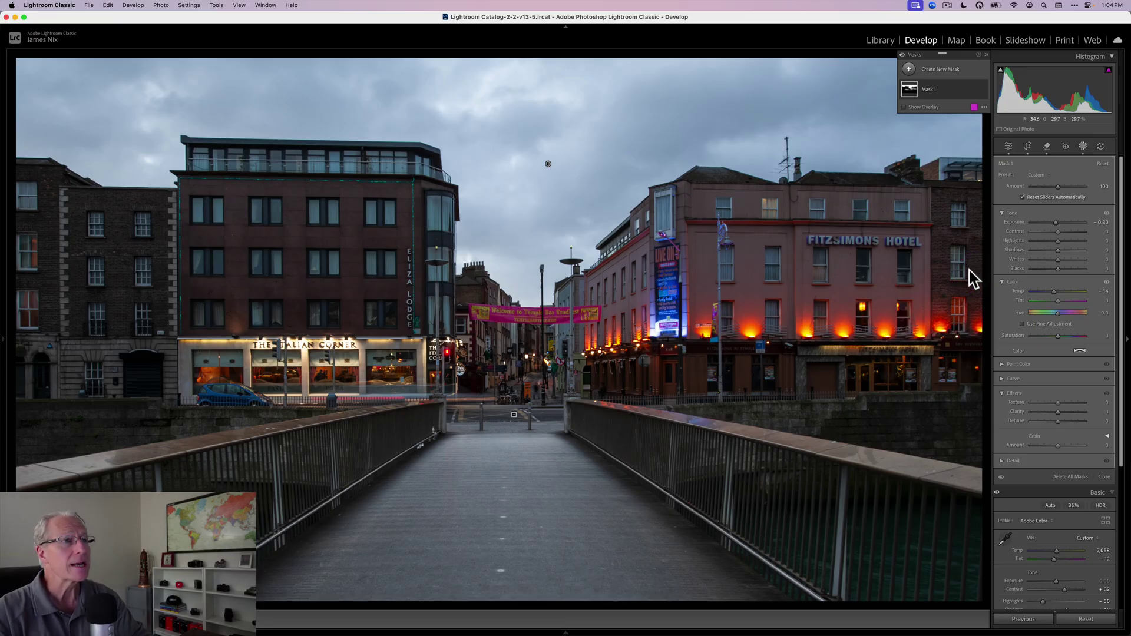
left_click(983, 89)
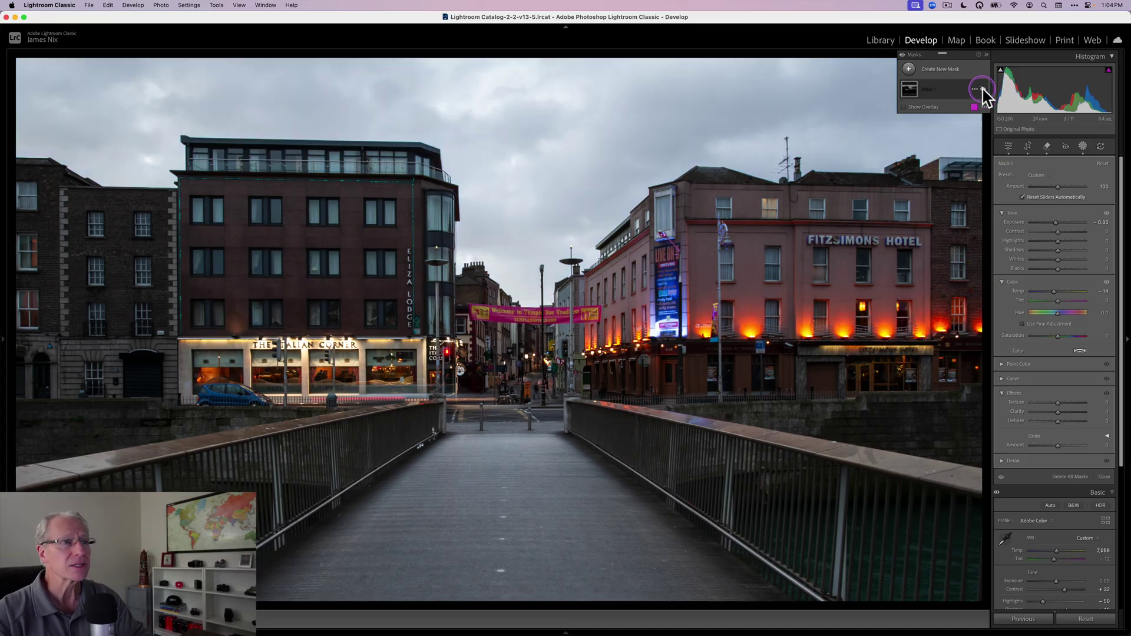
left_click(982, 89)
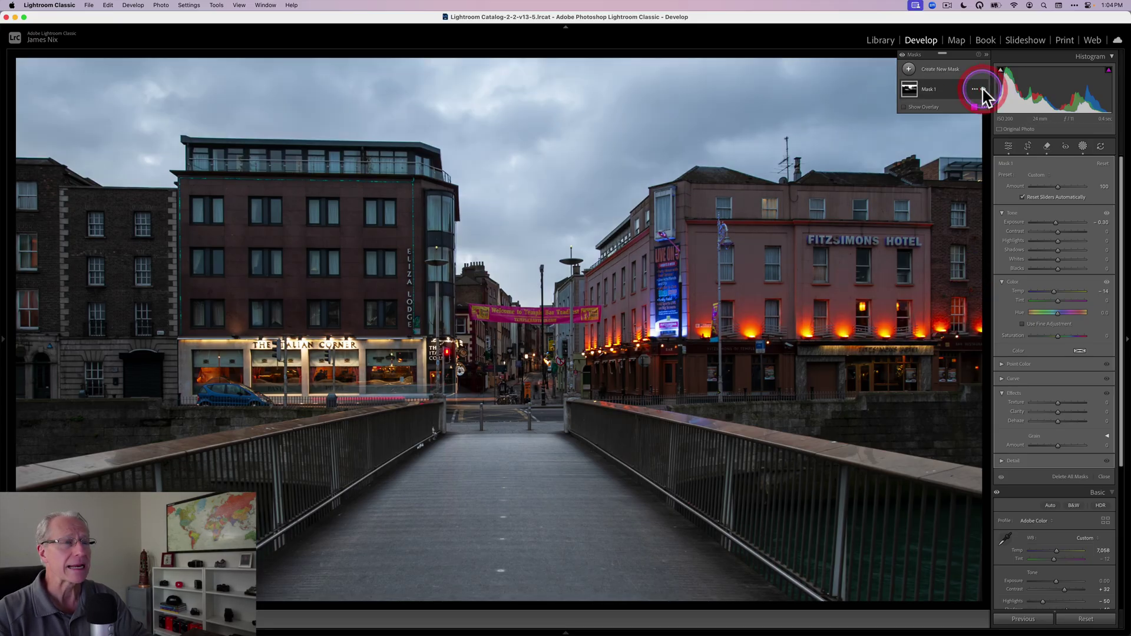
Add a linear gradient mask rising from the bottom of the bridge walkway and set its exposure to -0.58.
left_click(909, 69)
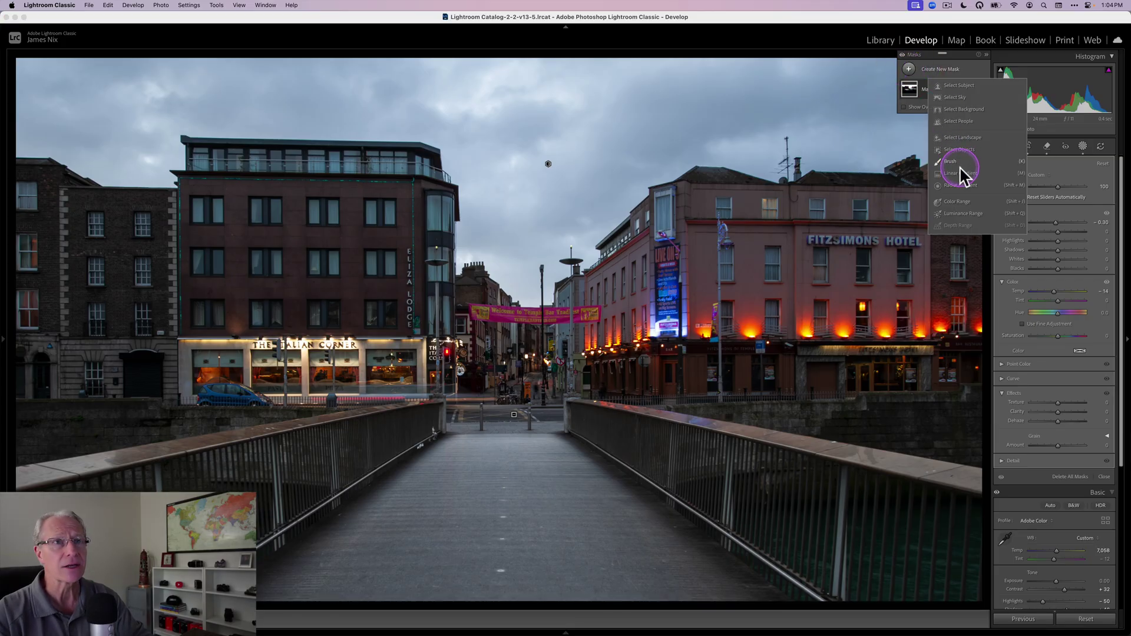
left_click(960, 173)
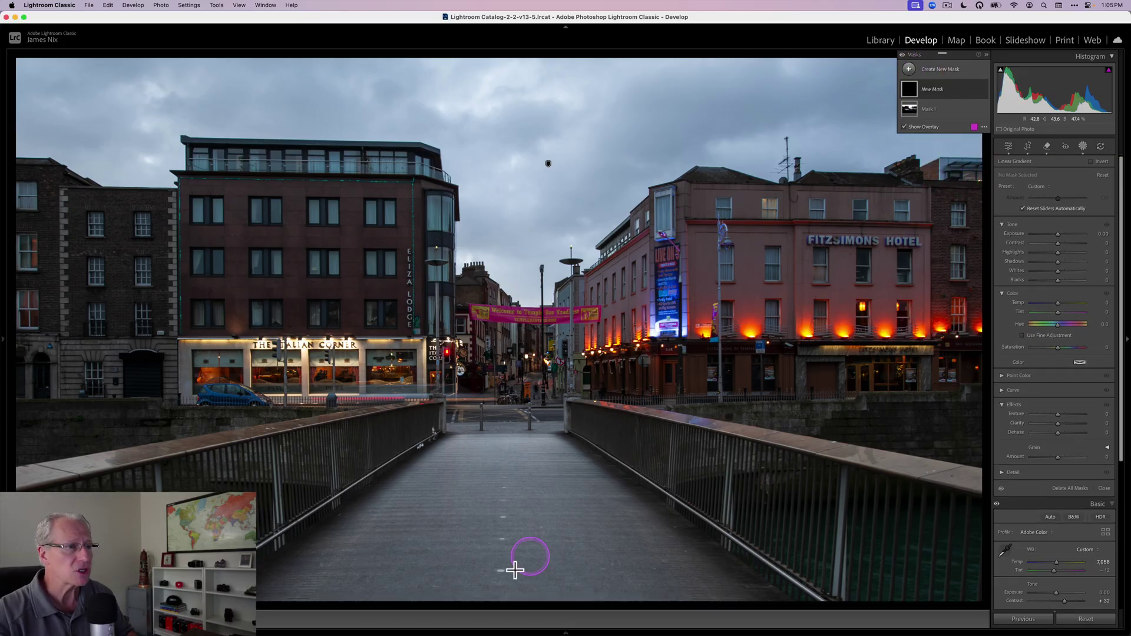
left_click_drag(502, 583, 503, 510)
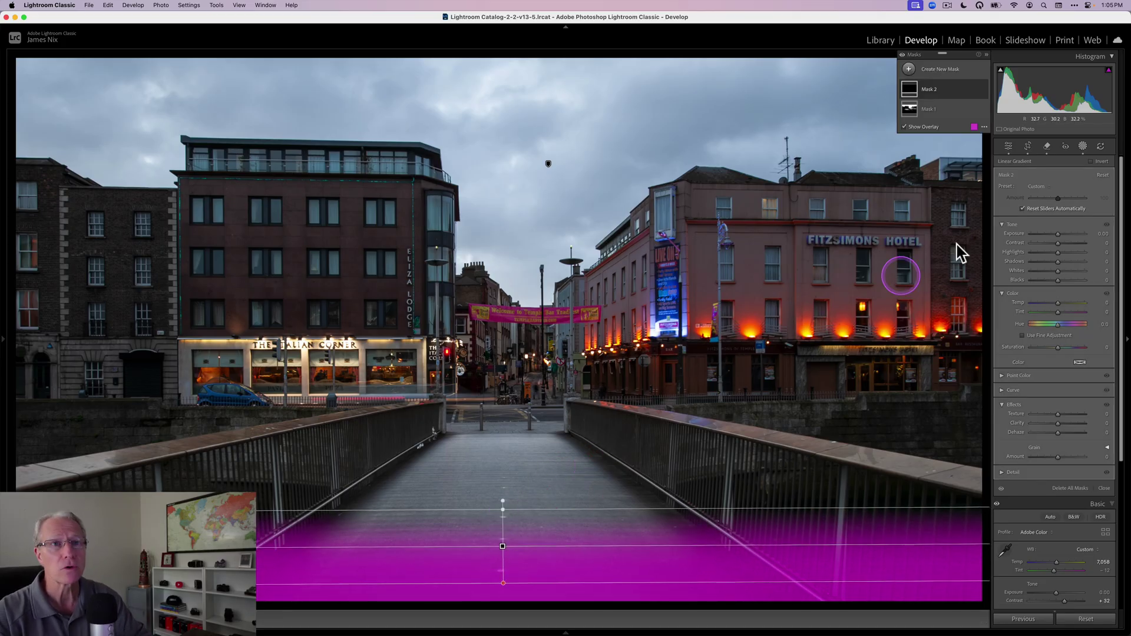
left_click_drag(1059, 229, 1051, 232)
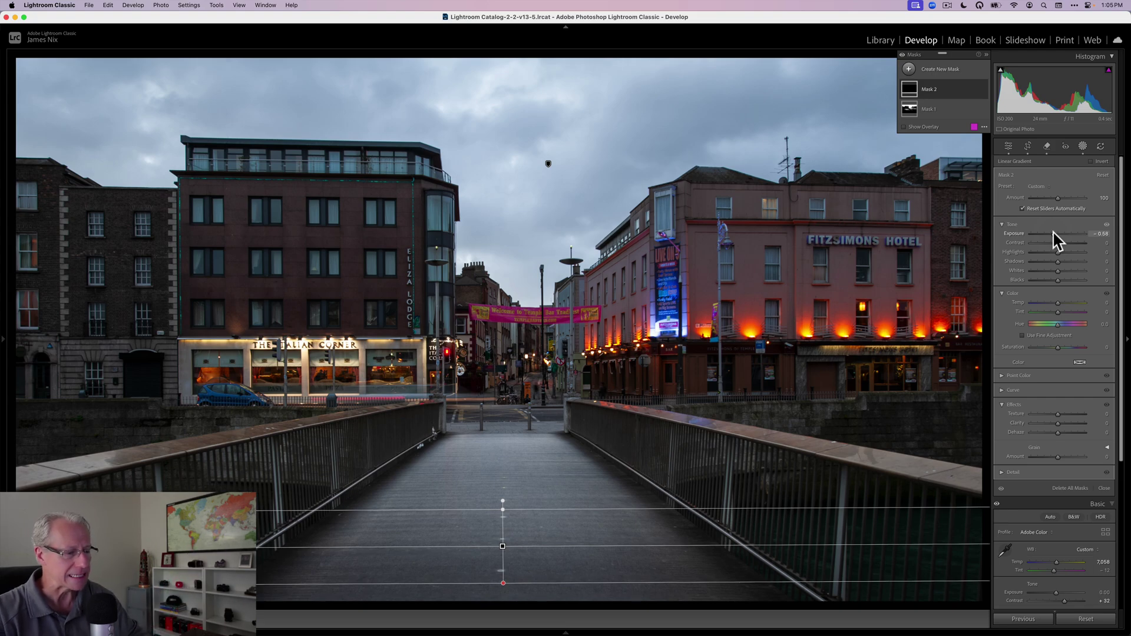
Compare the bridge foreground with and without the second mask's darkening, leaving the mask enabled.
left_click(982, 89)
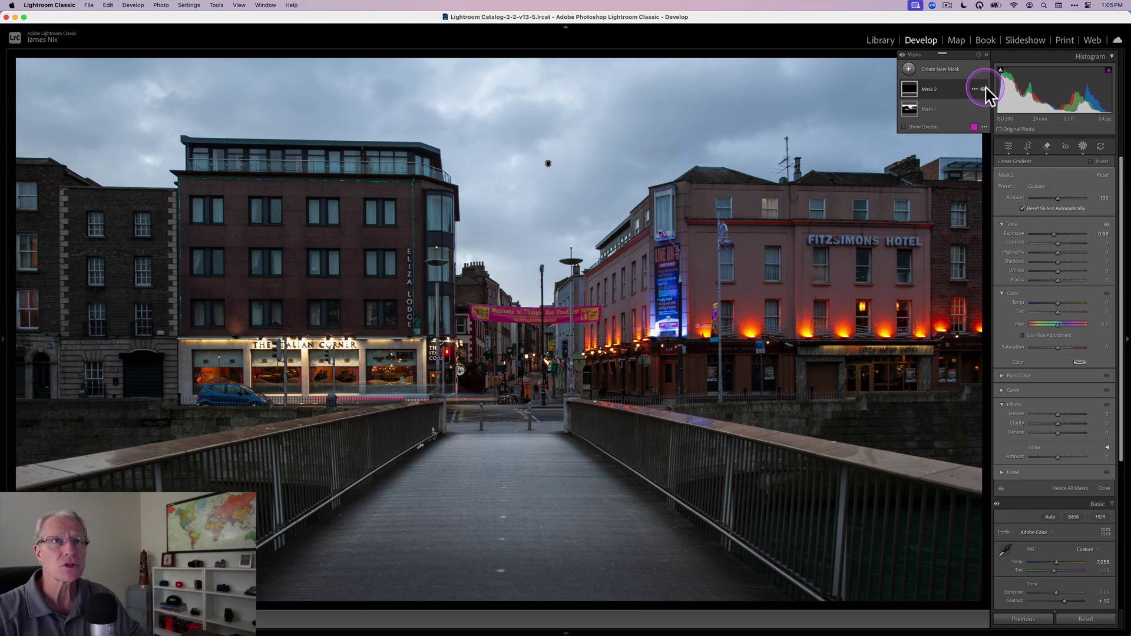
left_click(983, 89)
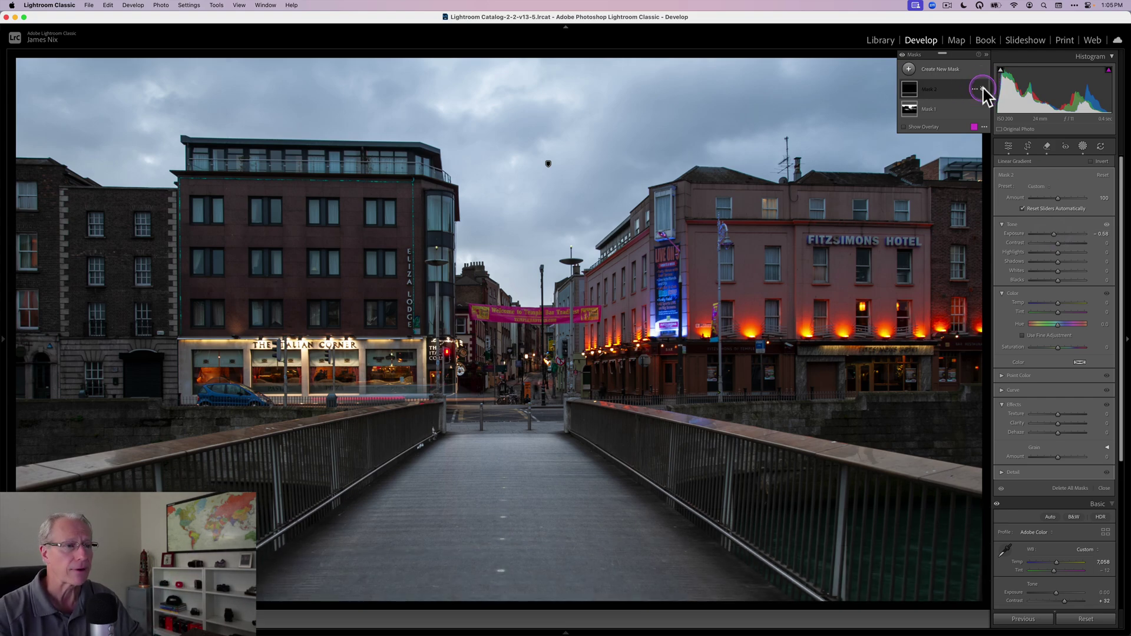
left_click(982, 89)
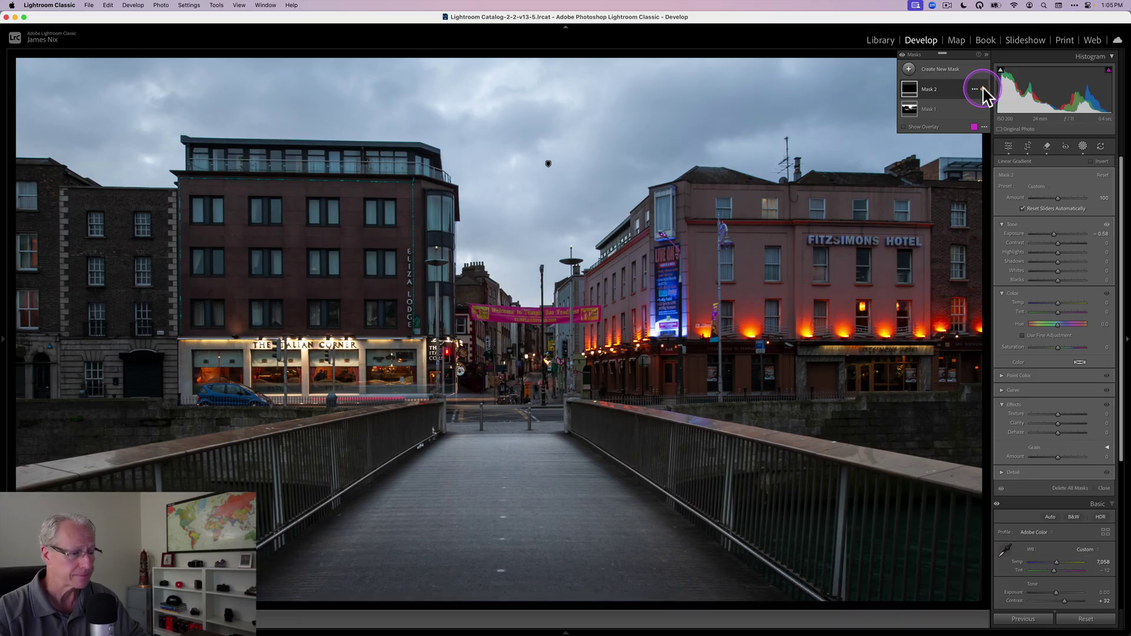
left_click(983, 89)
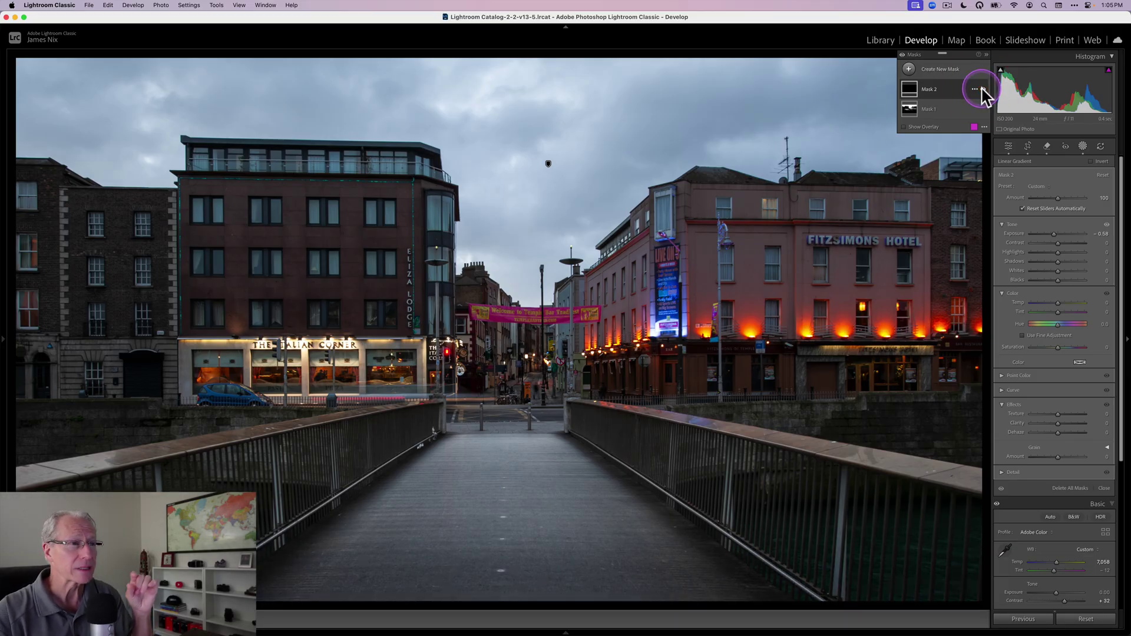
Add a wide elliptical radial gradient mask centred on the street opening beyond the bridge, reaching across both buildings' lower floors.
left_click(909, 69)
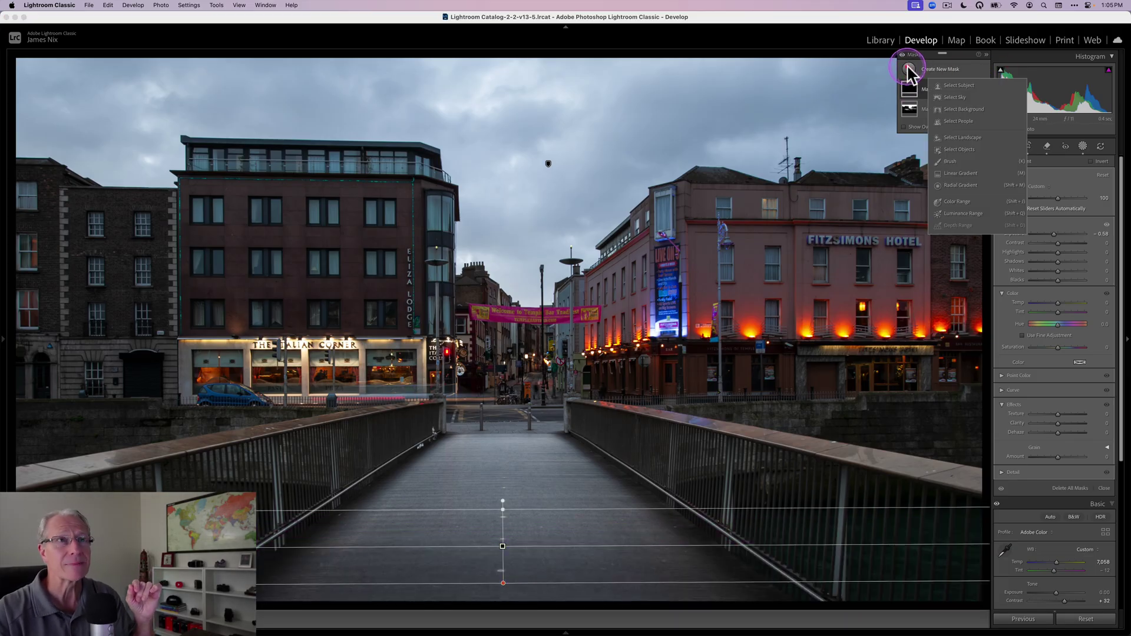
left_click(968, 172)
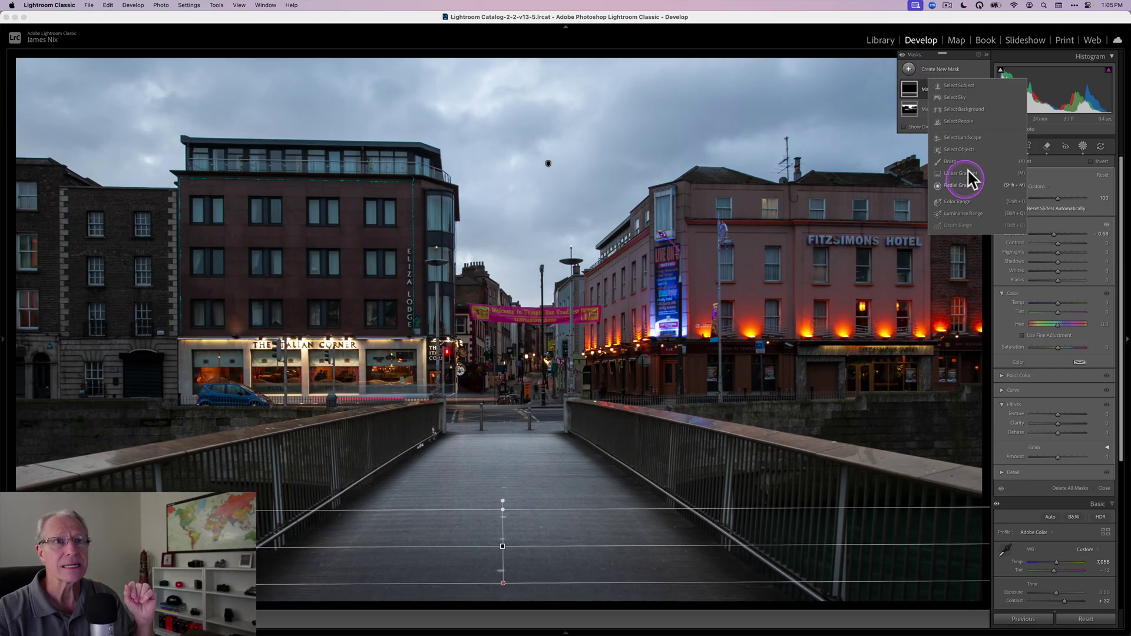
left_click(958, 184)
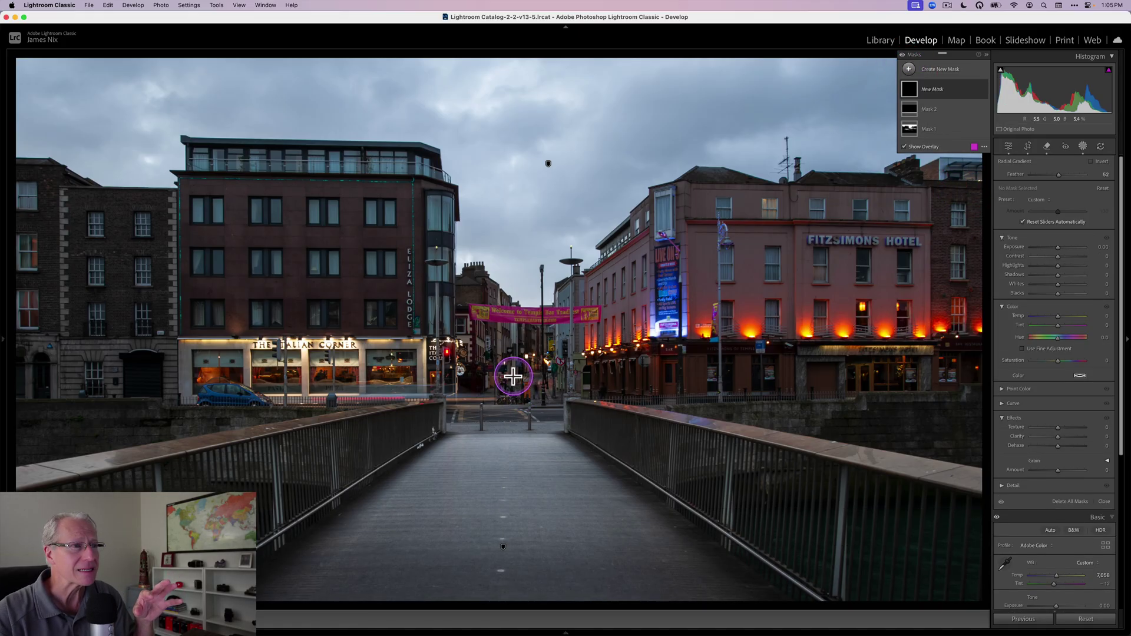
left_click_drag(513, 372, 823, 468)
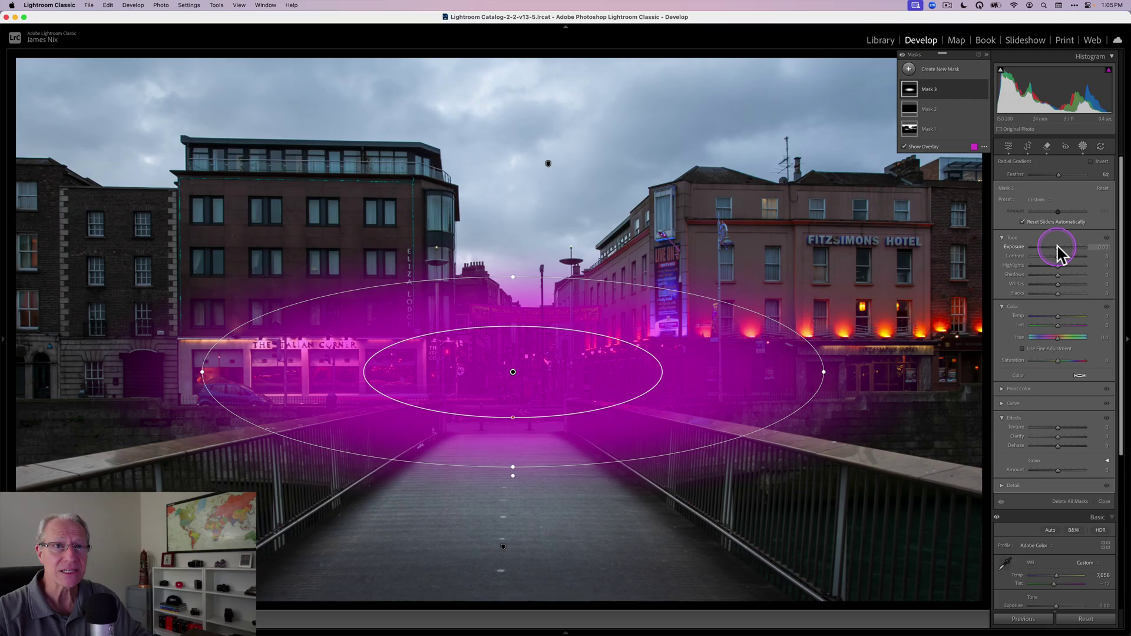
Set the radial gradient mask's exposure to 0.42, highlights to -10, temperature to 20 and clarity to 29.
left_click_drag(1057, 248, 1060, 247)
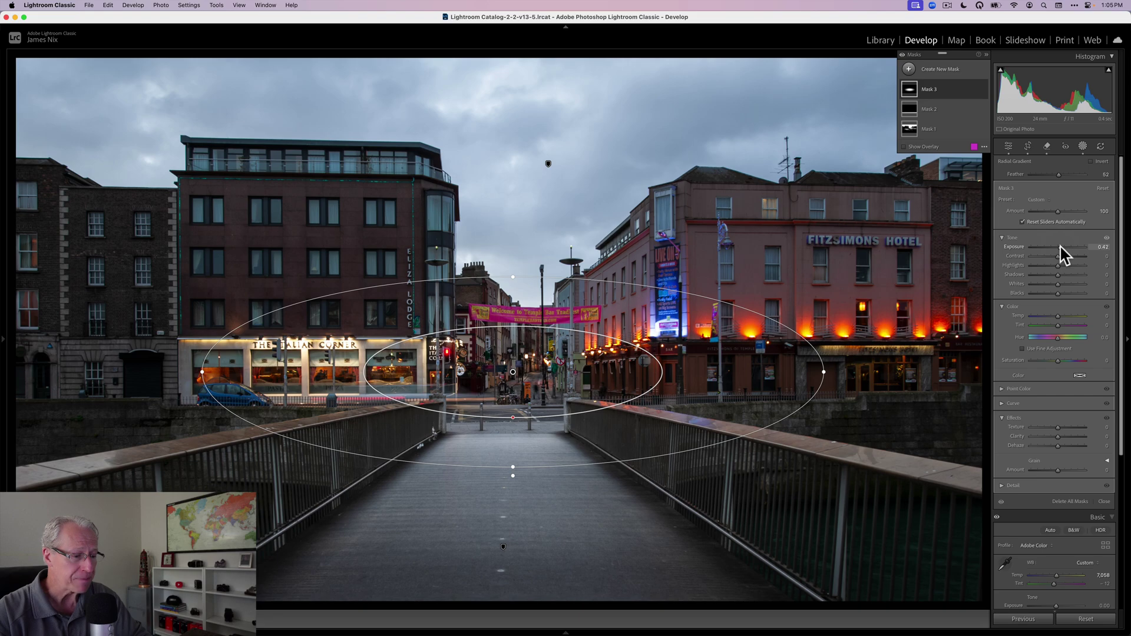
left_click(1058, 265)
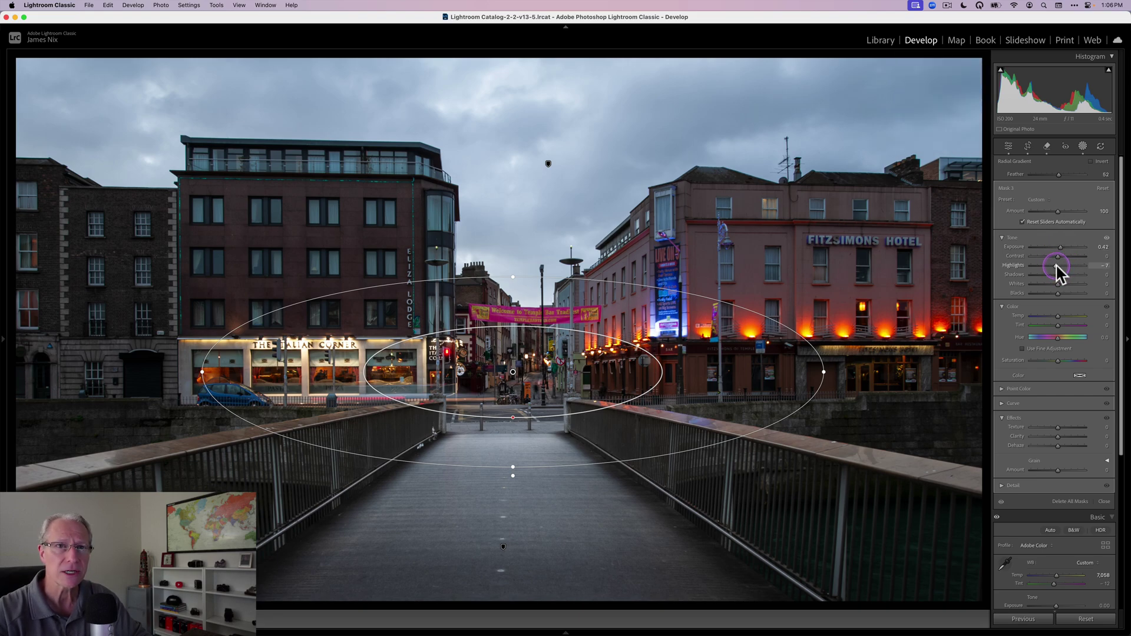
left_click_drag(1055, 263, 1055, 263)
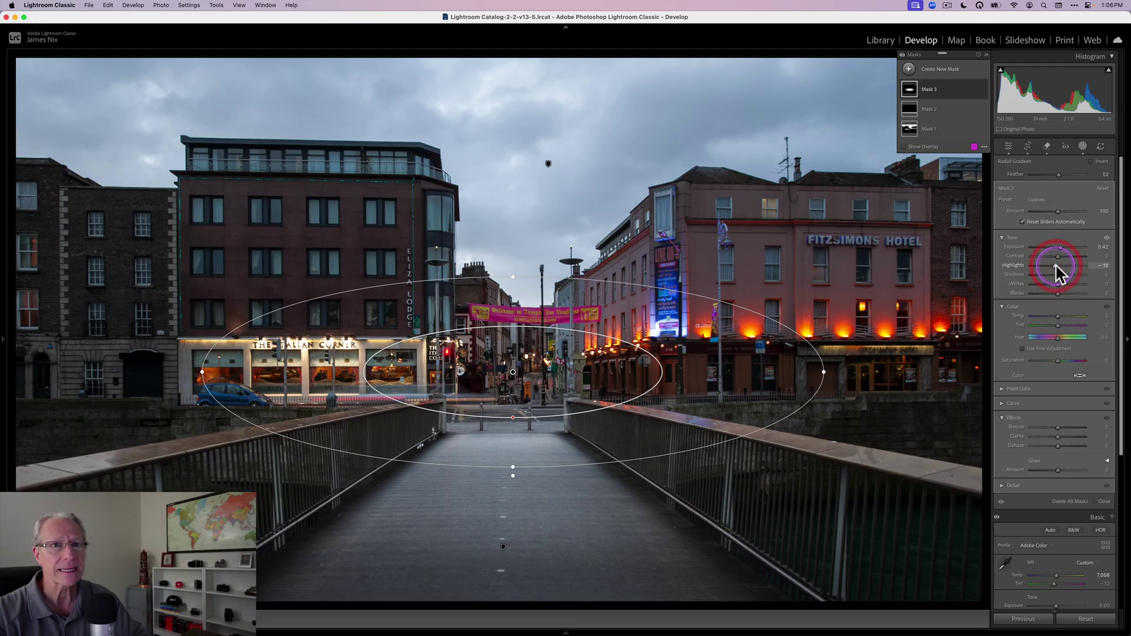
left_click(1058, 317)
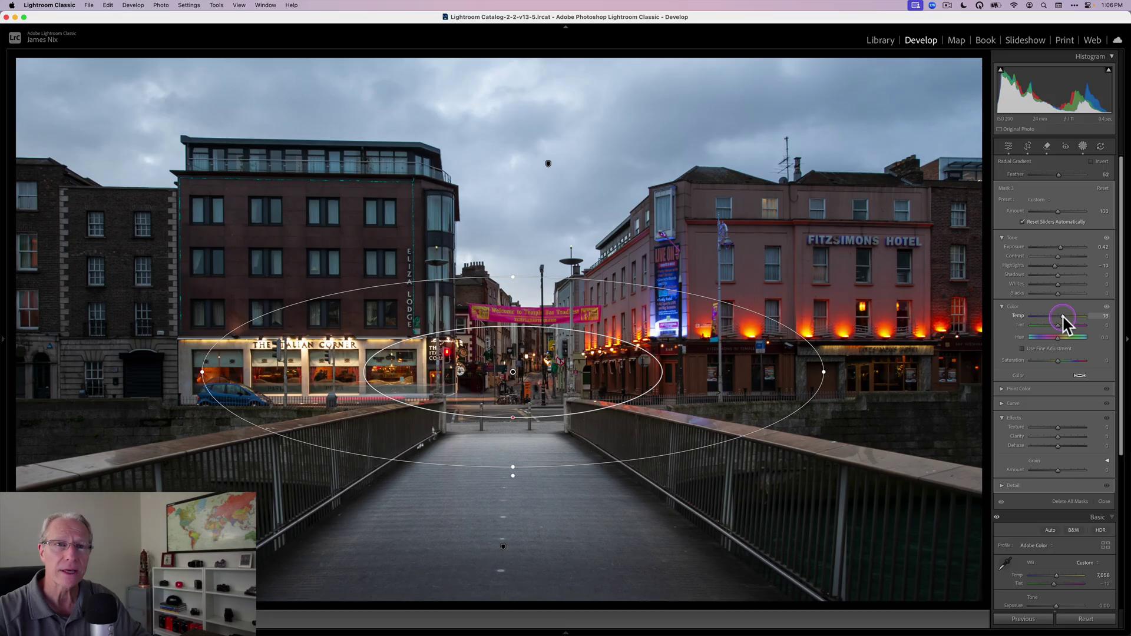
left_click_drag(1063, 314, 1063, 316)
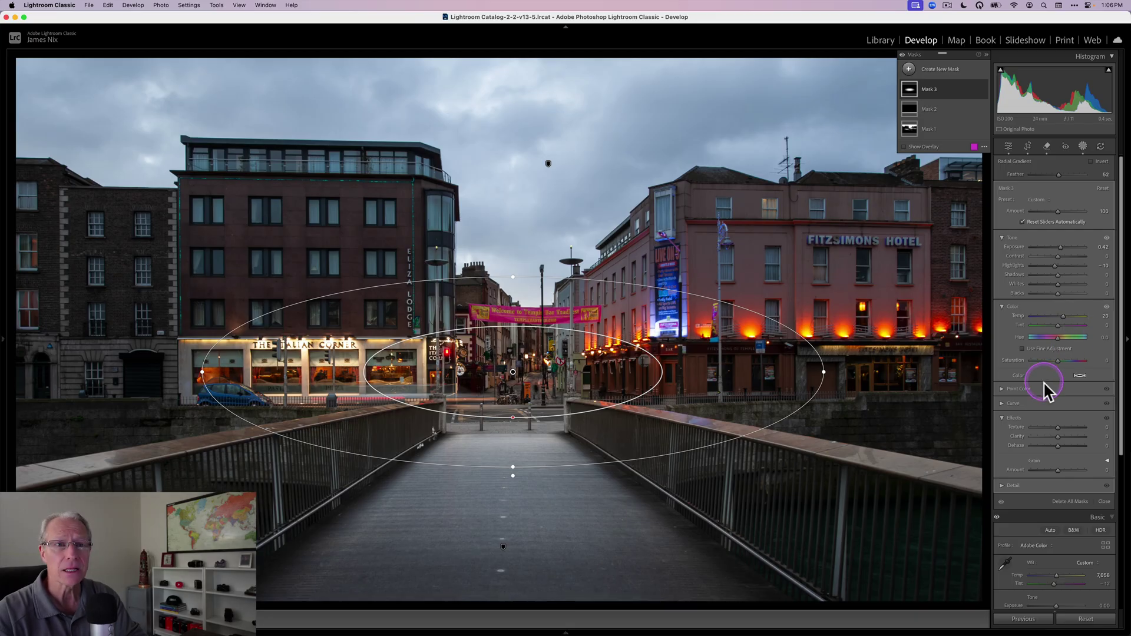
left_click_drag(1059, 436, 1066, 435)
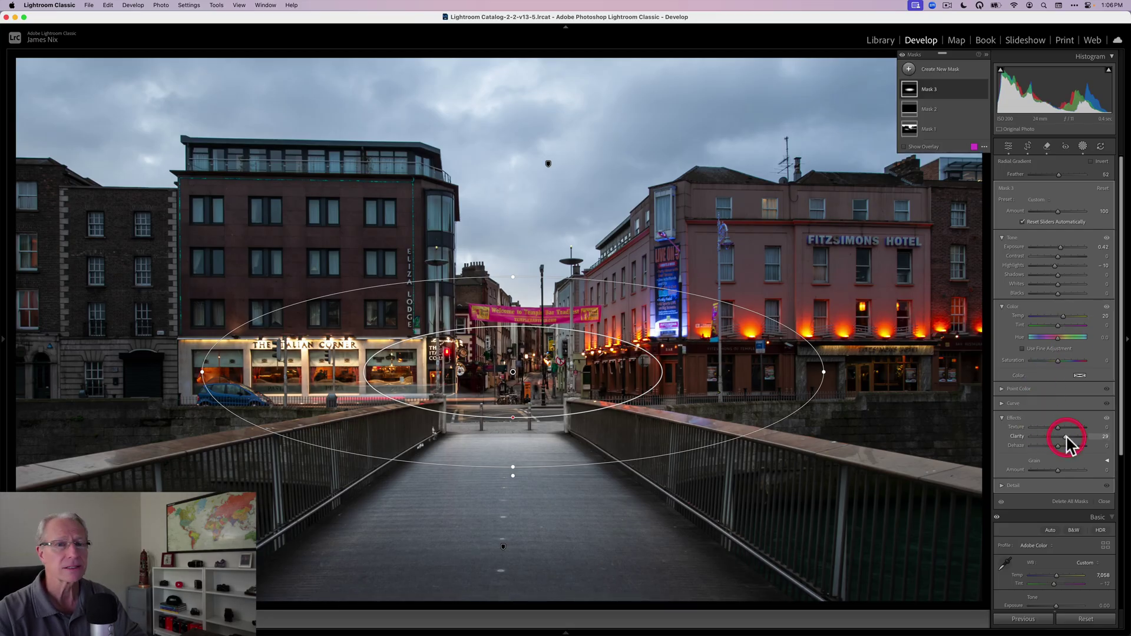
Compare the street area with and without the radial gradient mask's adjustments, leaving the mask enabled.
left_click(973, 89)
left_click(982, 89)
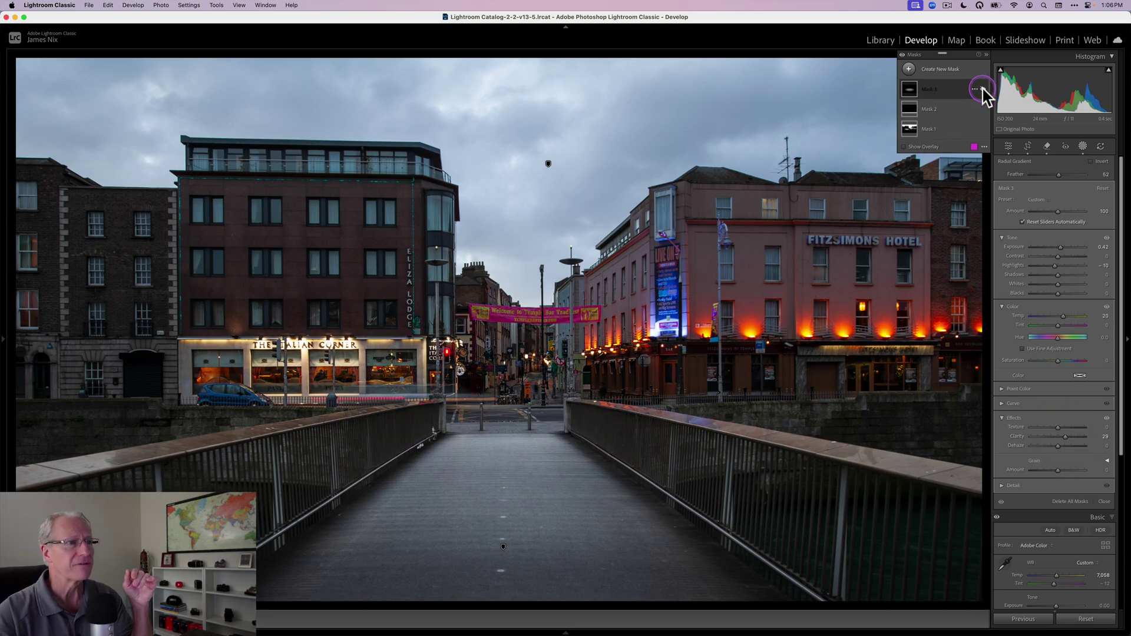
left_click(982, 89)
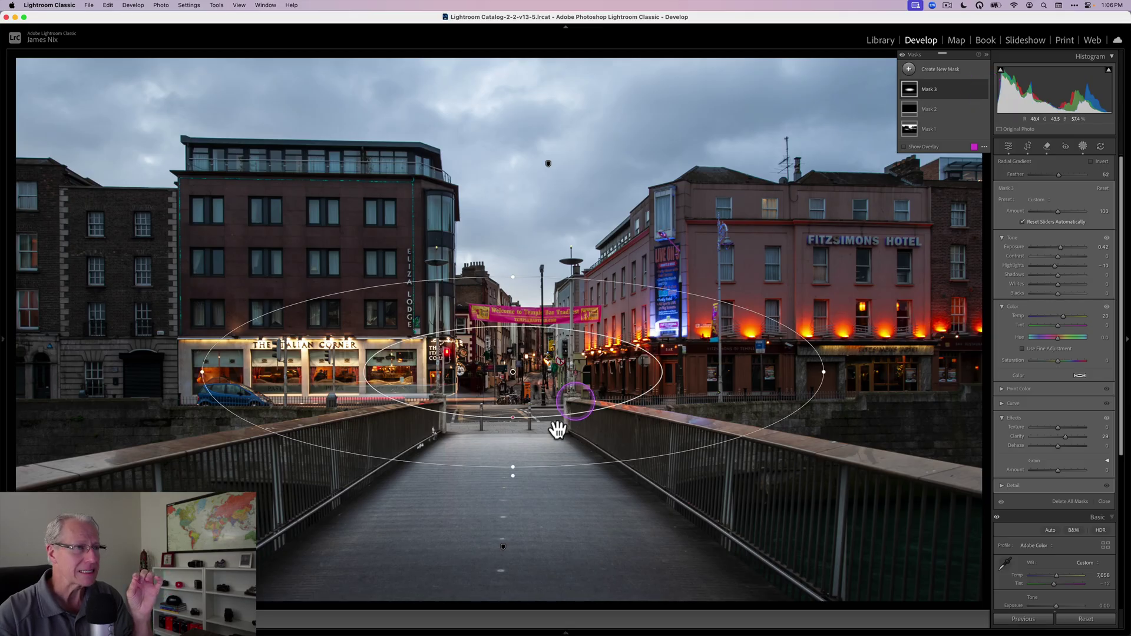
Make the radial gradient ellipse slightly taller with a feather of 47 and move it slightly down towards the bridge end.
left_click(514, 420)
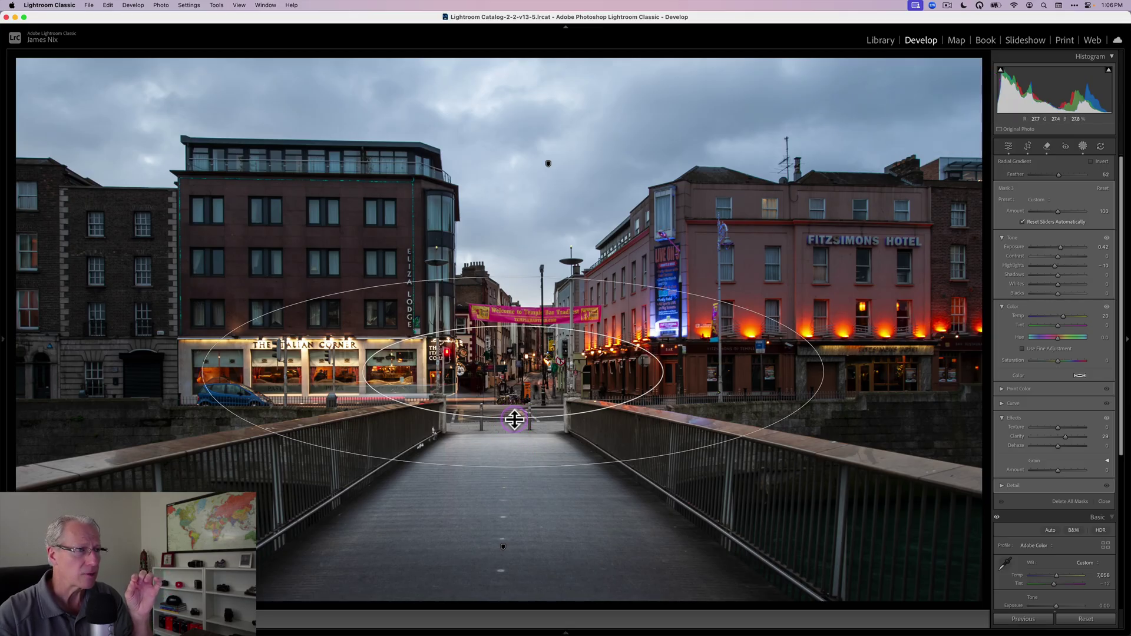
left_click_drag(514, 420, 515, 482)
key("shift+w")
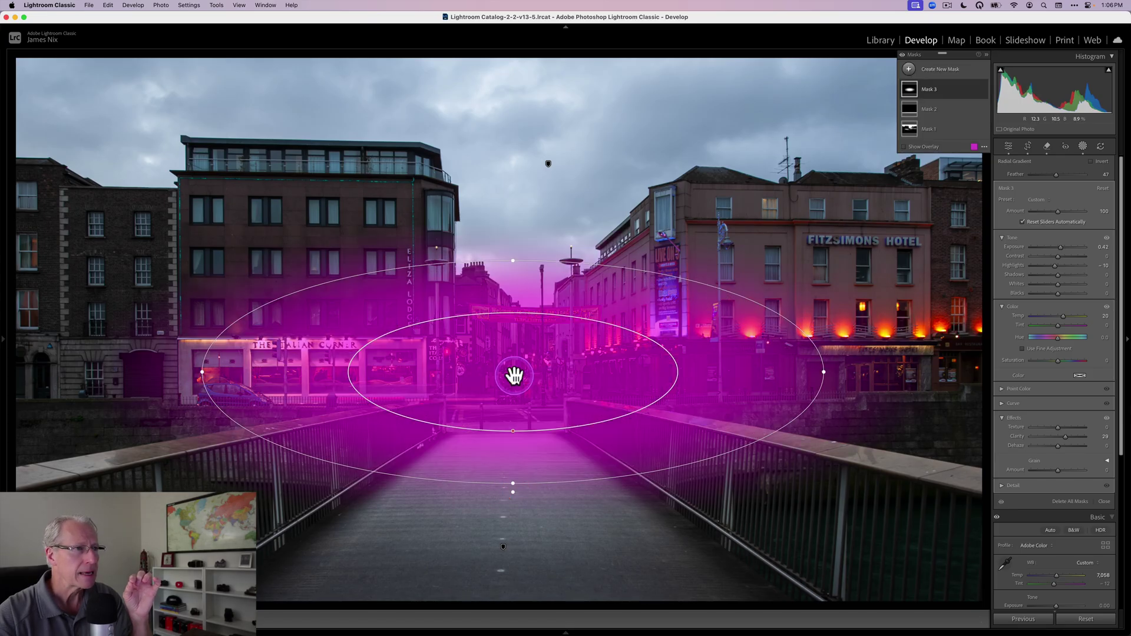
left_click_drag(513, 373, 510, 382)
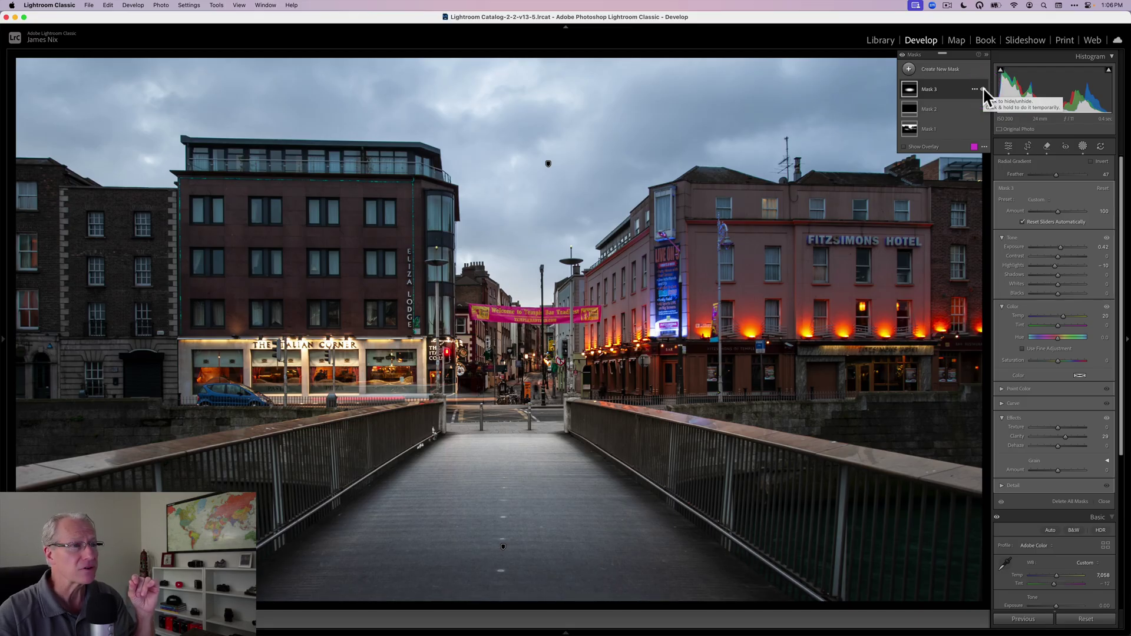
Compare the photo with and without the radial gradient mask, and with and without all masks, leaving everything enabled.
left_click(982, 88)
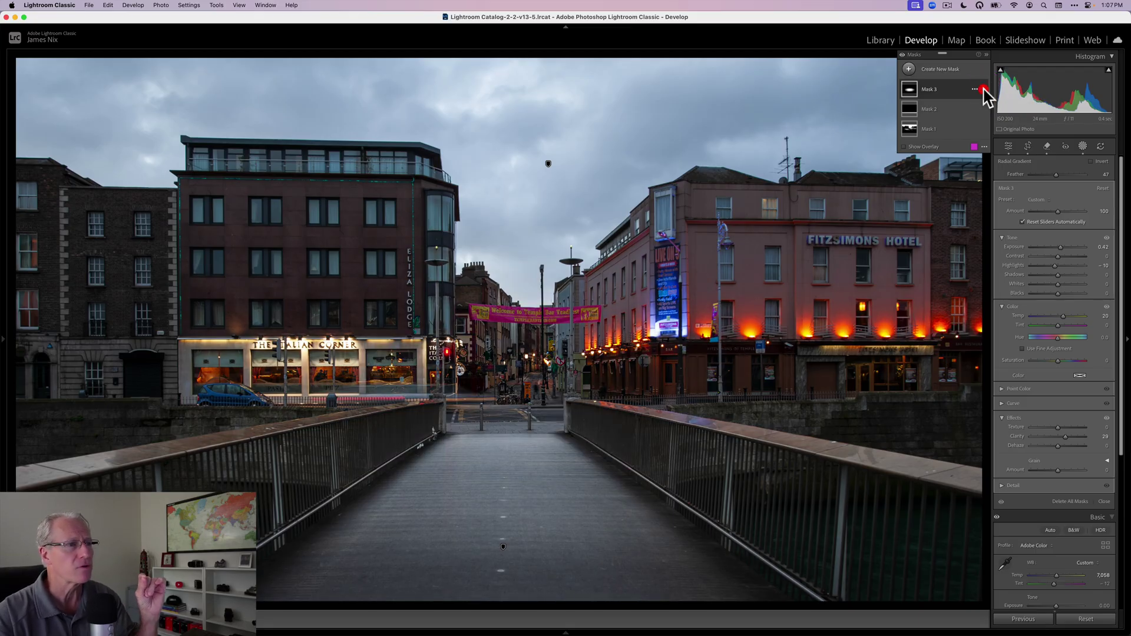
left_click(983, 88)
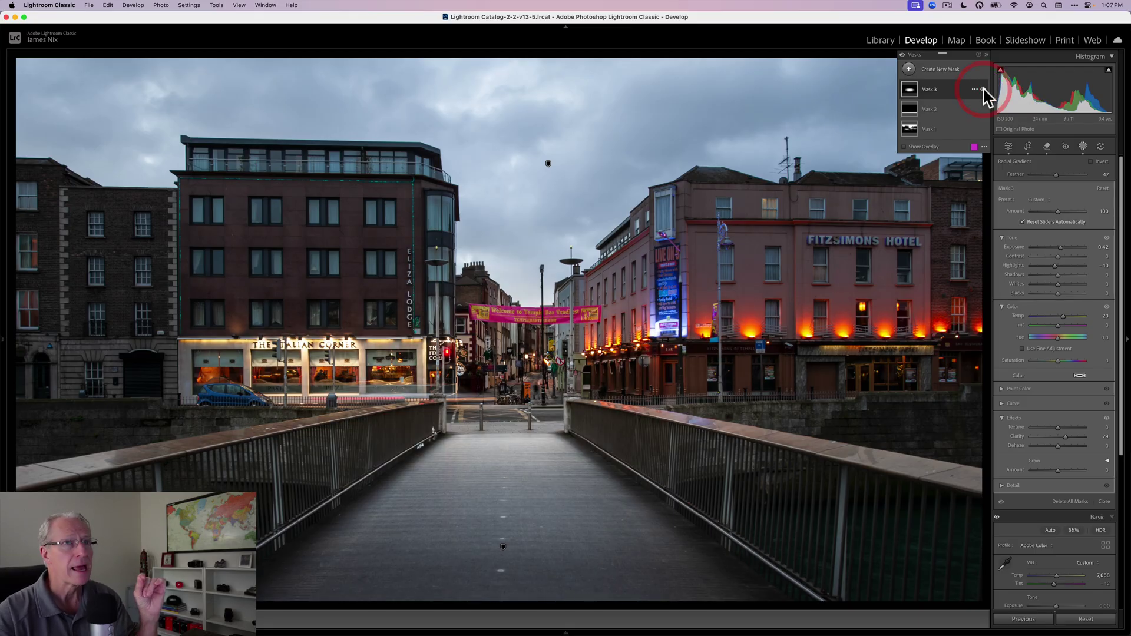
left_click(902, 54)
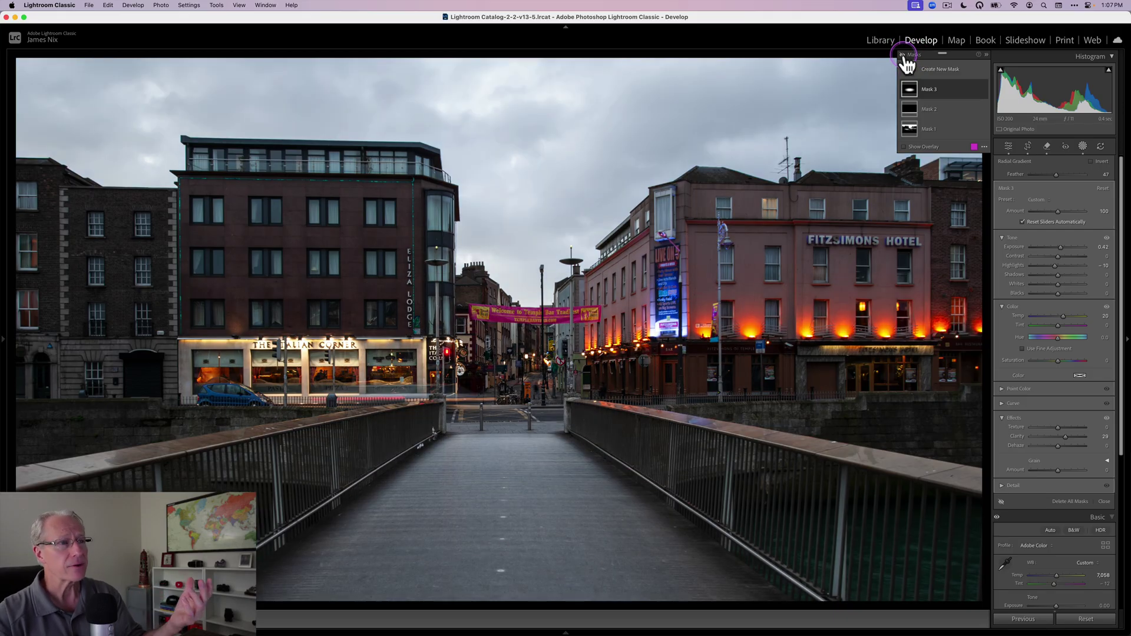
left_click(903, 54)
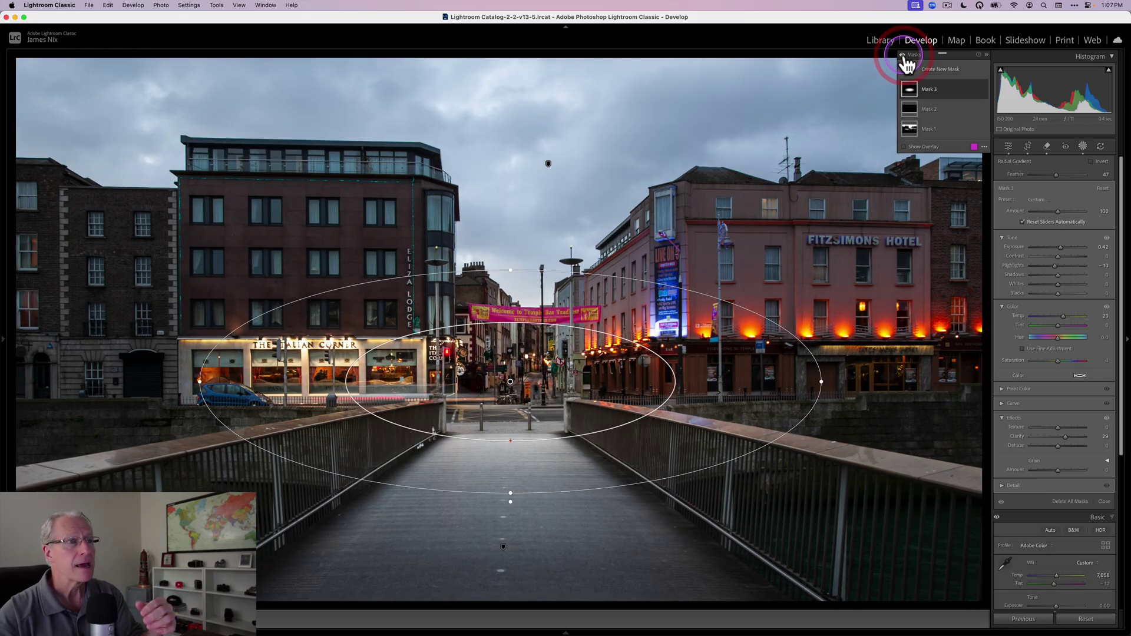
Leave masking and set the calibration's Blue Primary hue to -46 and saturation to +46.
left_click(1083, 148)
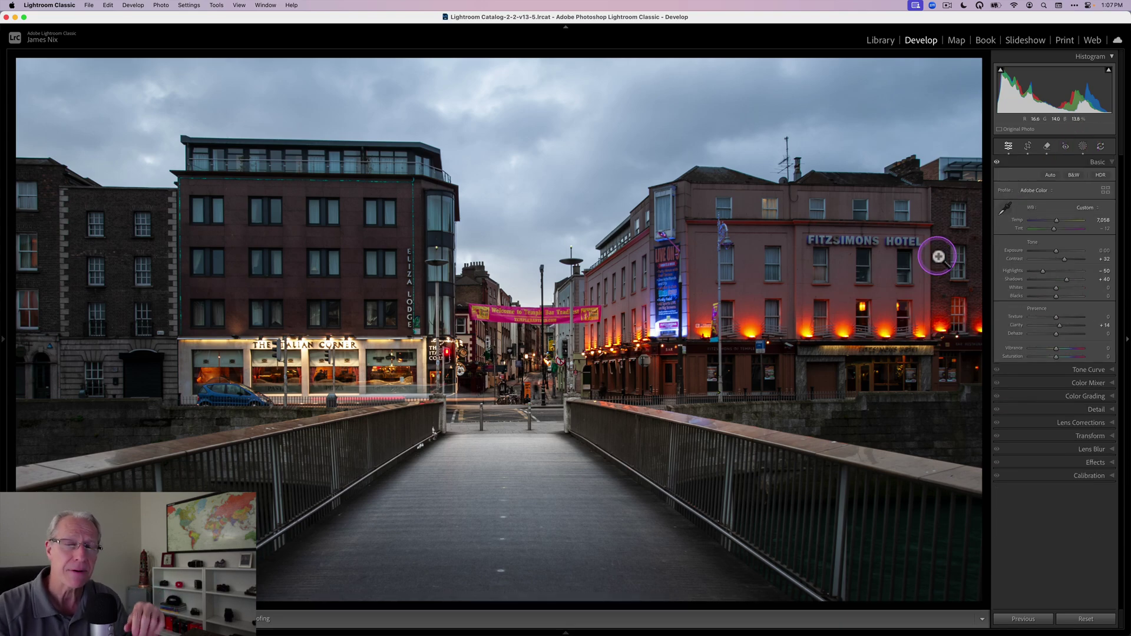
left_click(960, 246)
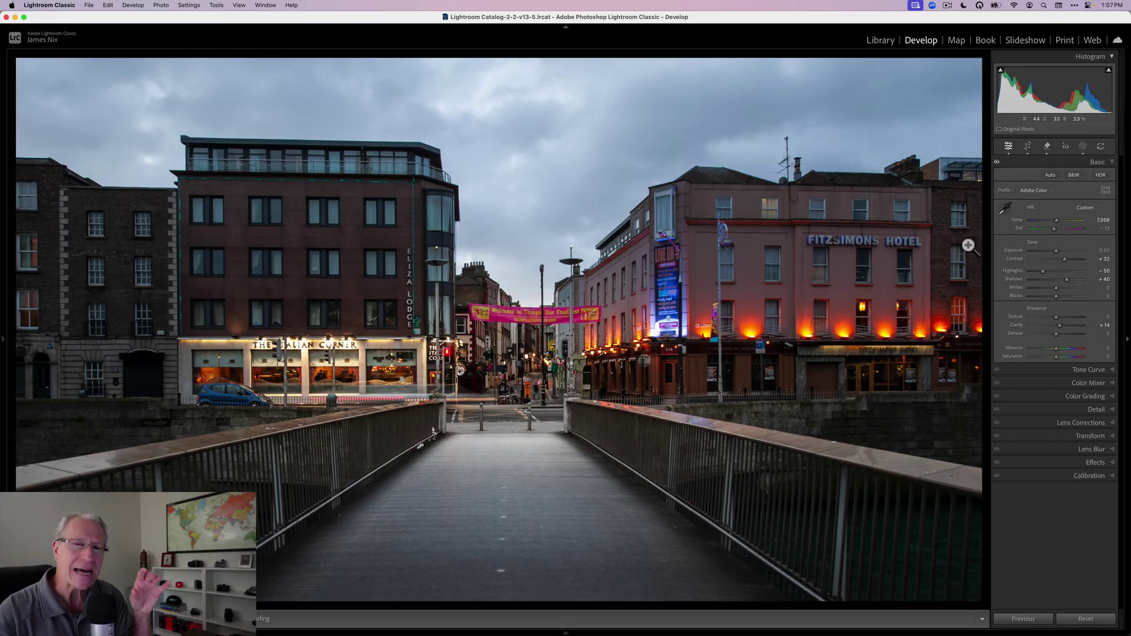
left_click(1015, 375)
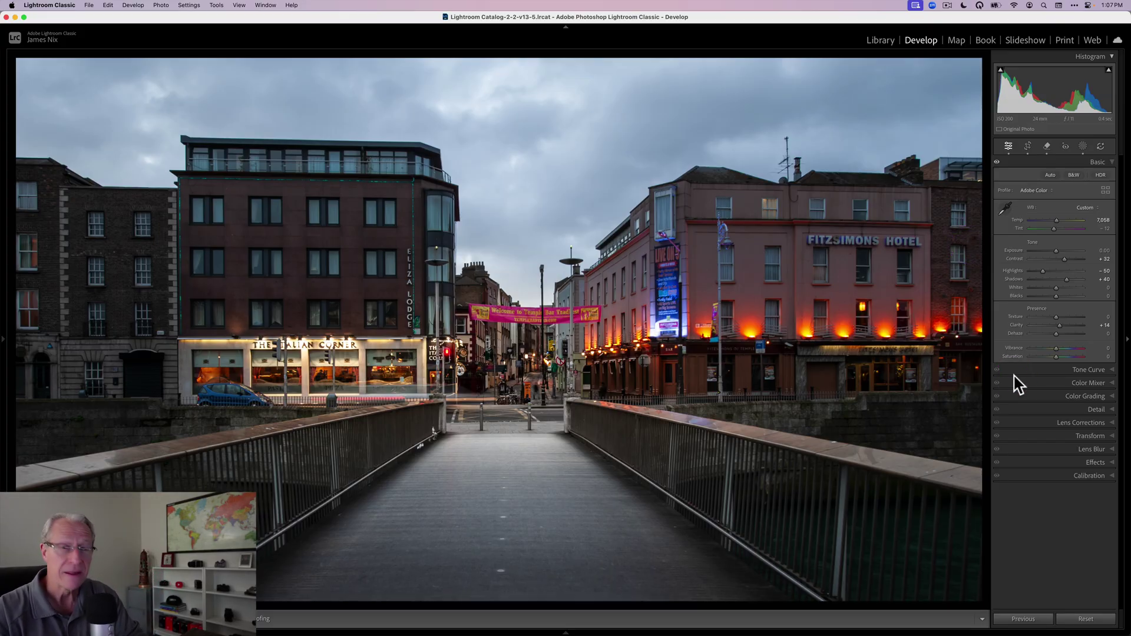
left_click(1033, 478)
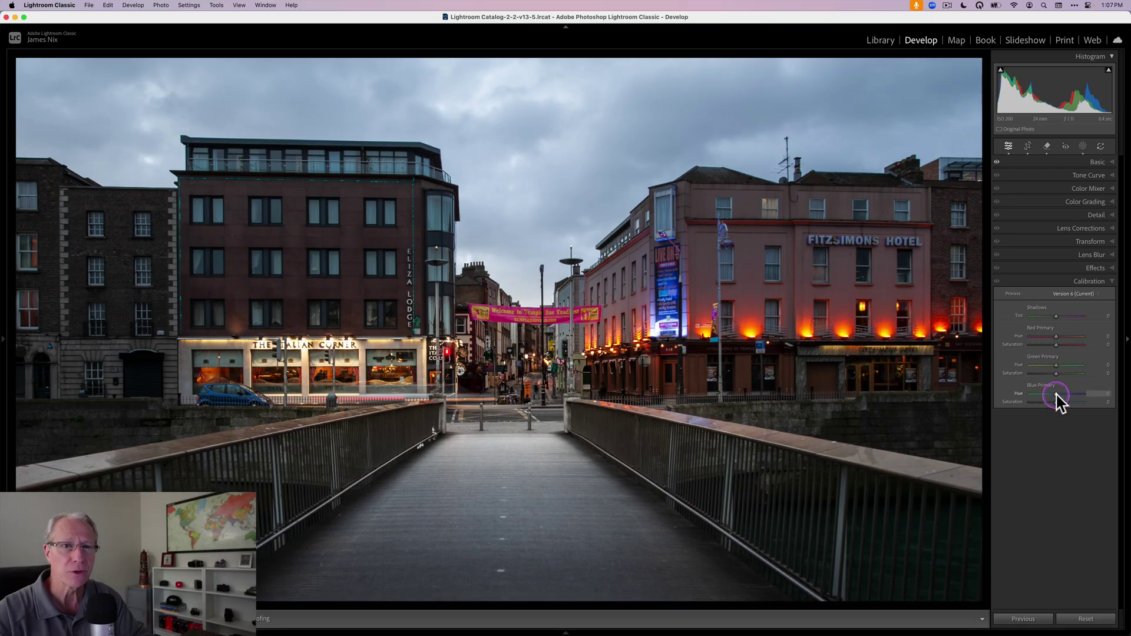
mouse_move(1057, 395)
left_mouse_down()
mouse_move(1045, 396)
mouse_move(1070, 406)
left_mouse_up()
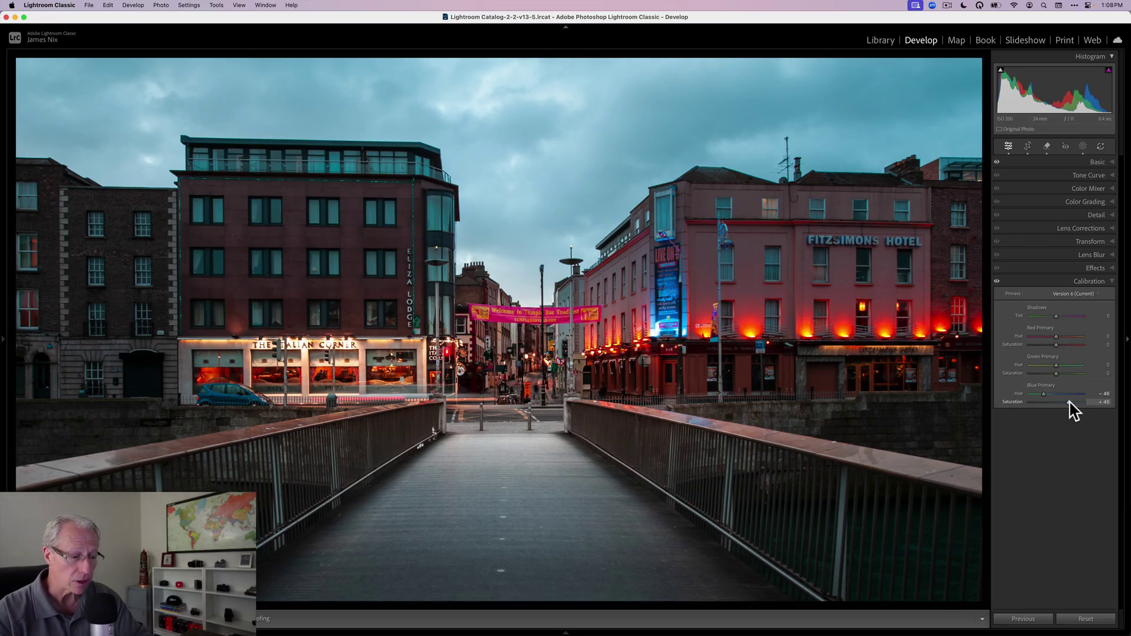
Set calibration Green Primary hue to -17 and saturation to +16, Red Primary hue to +43 and saturation to -22, and shadows tint to +13.
left_click_drag(1069, 400, 1061, 374)
left_click(1057, 374)
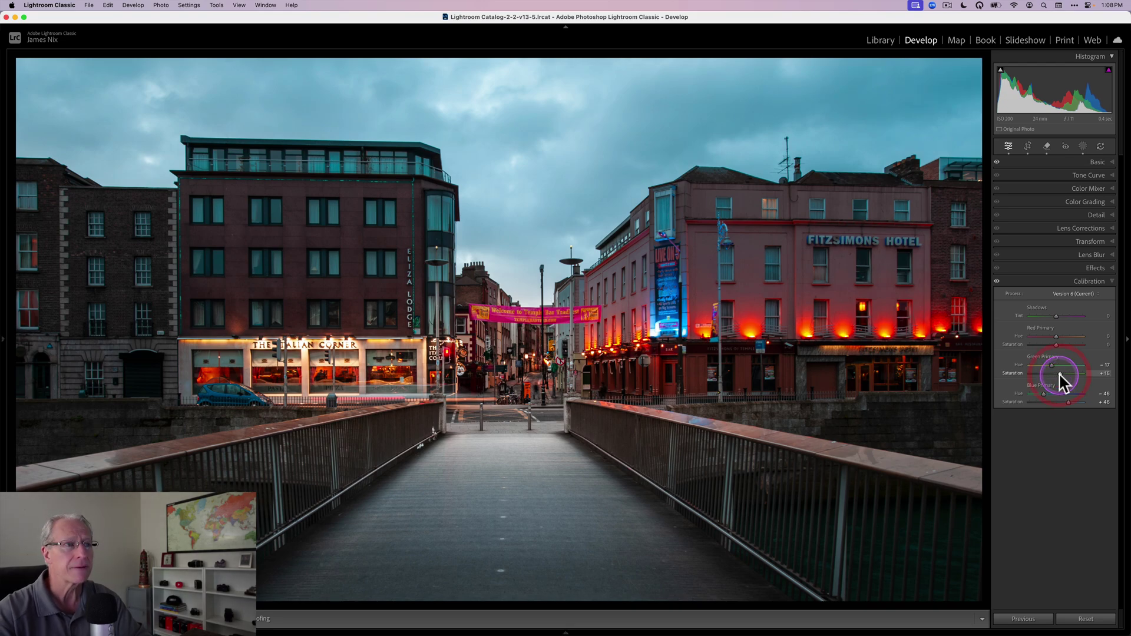
mouse_move(1048, 348)
left_mouse_down()
mouse_move(1068, 337)
mouse_move(1051, 344)
left_mouse_up()
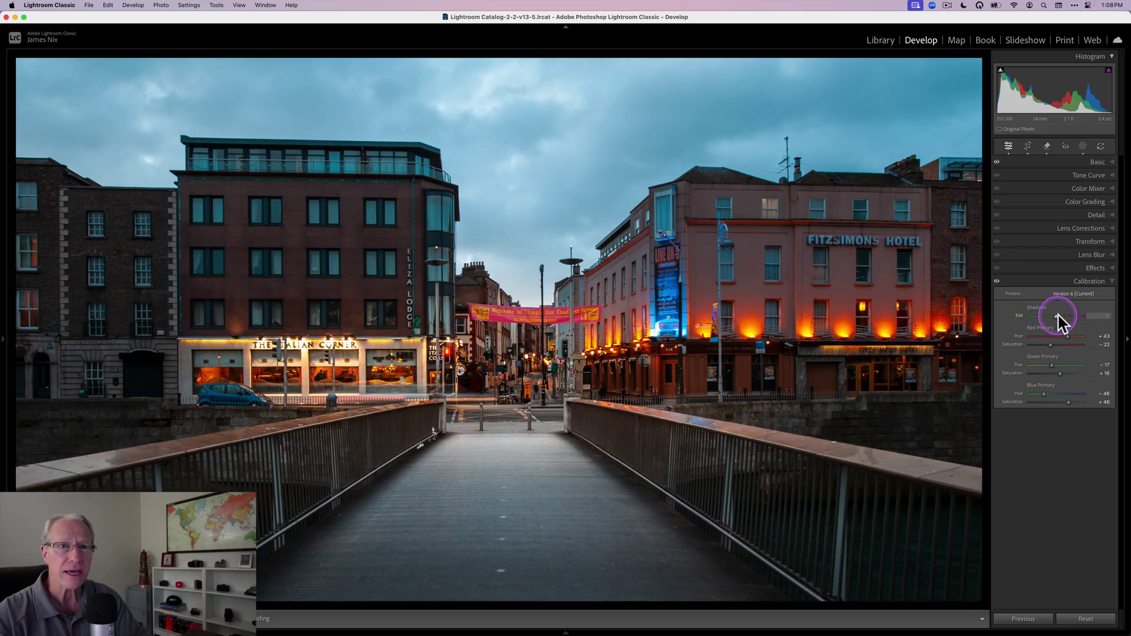
left_click_drag(1058, 316, 1062, 317)
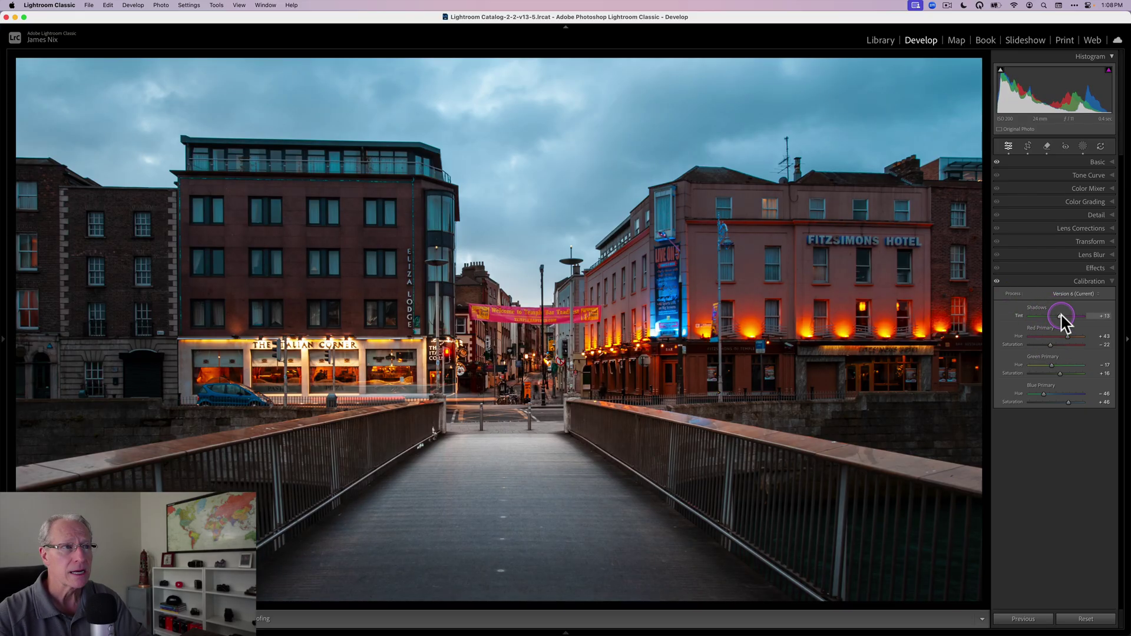
Compare the photo's colours with and without the calibration adjustments, leaving calibration enabled and its settings collapsed.
left_click(997, 282)
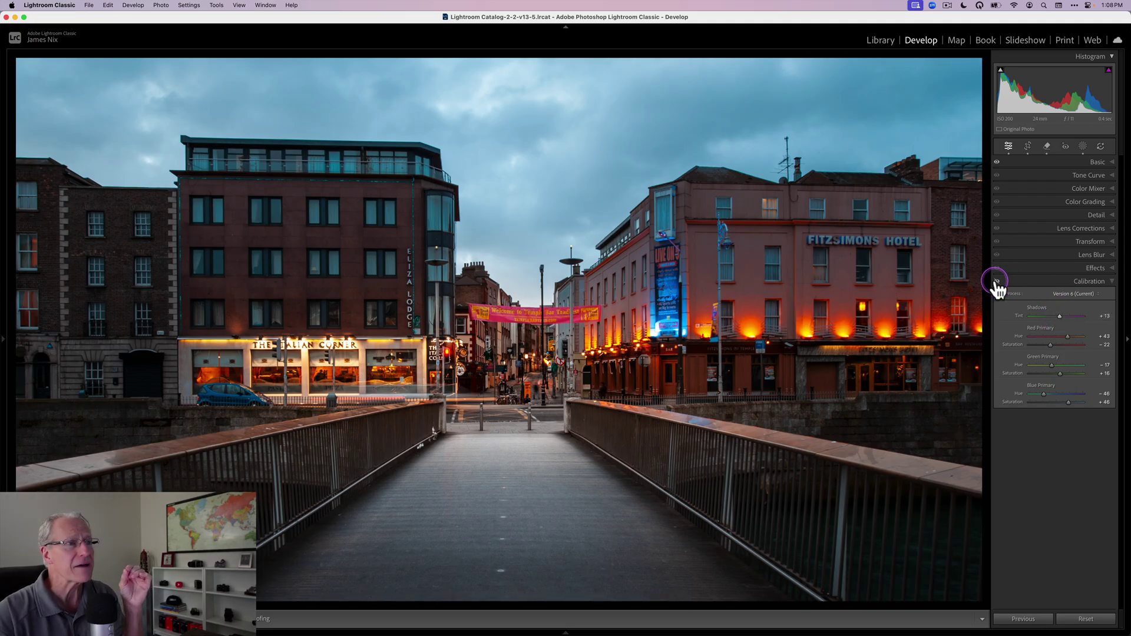
left_click(997, 282)
left_click(997, 282)
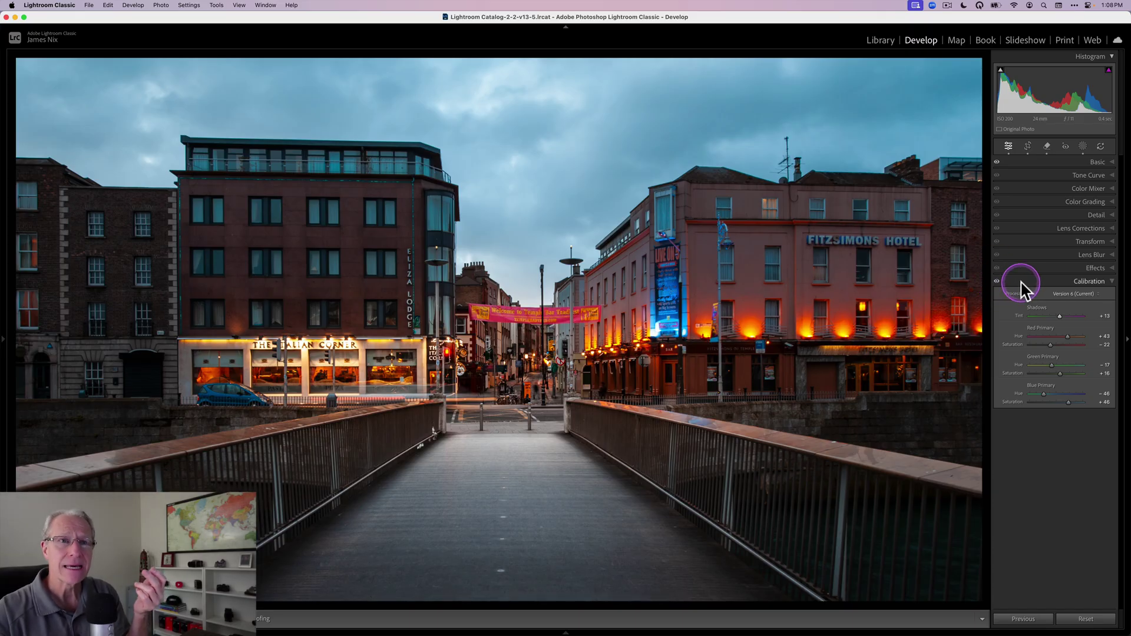
left_click(999, 284)
left_click(997, 282)
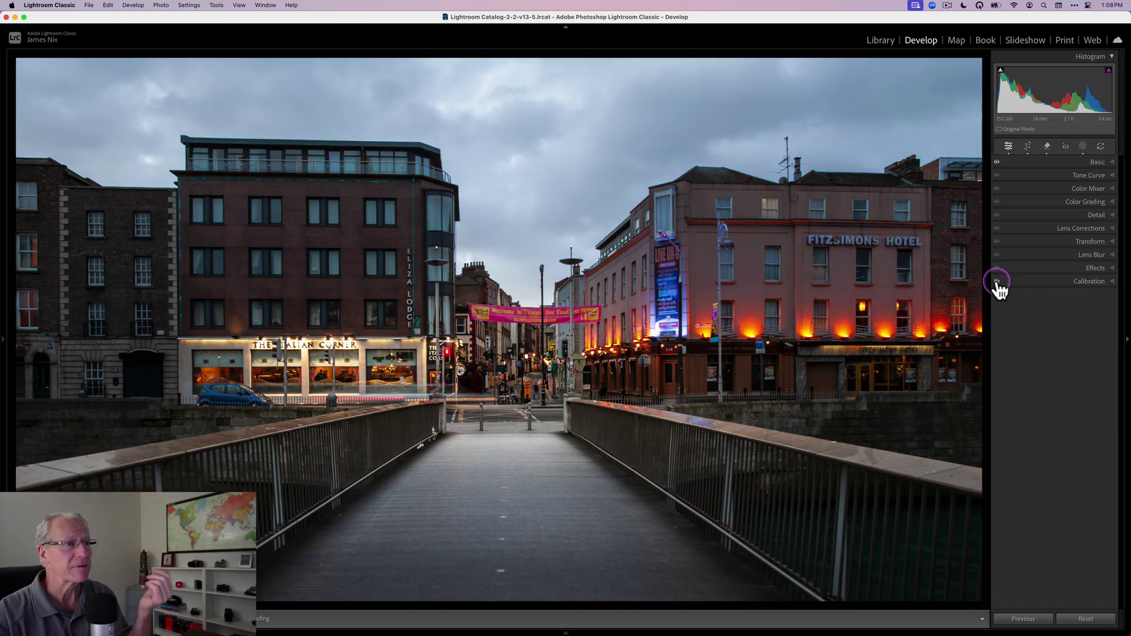
left_click(997, 282)
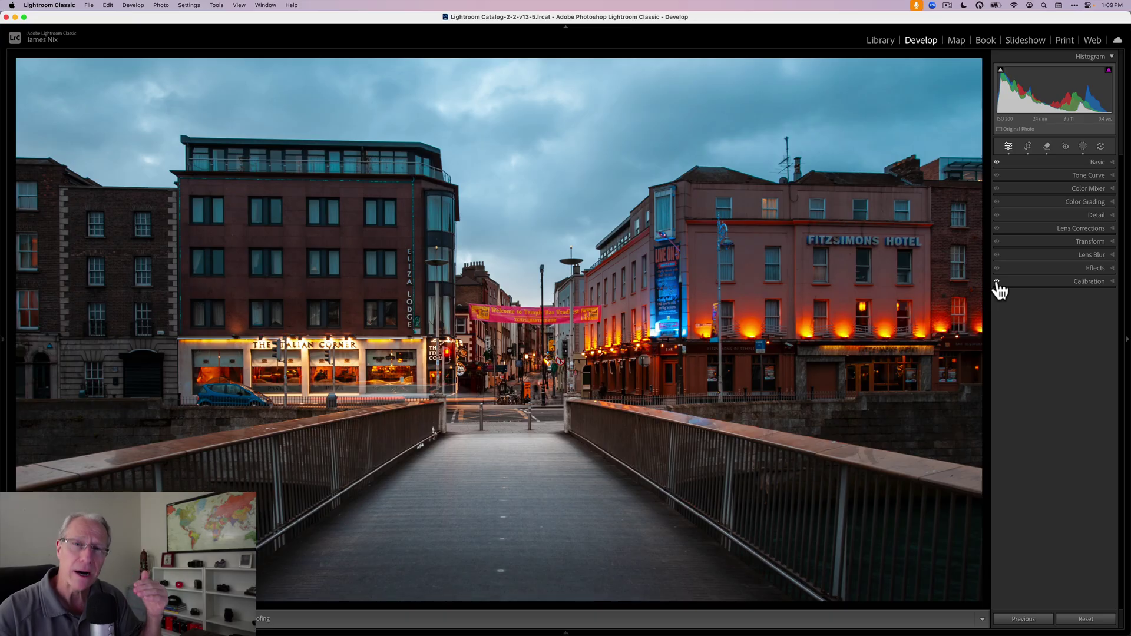
Add a Highlight Priority post-crop vignette with an amount of -34, trying other midpoint and feather values and resetting both to their defaults.
left_click(1024, 268)
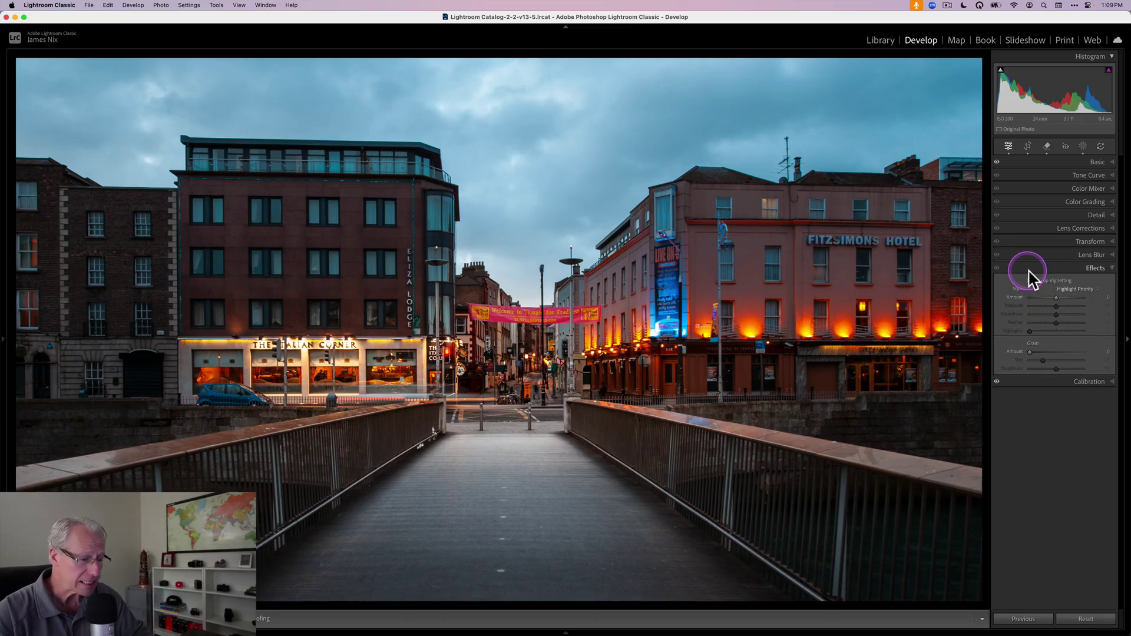
left_click_drag(1056, 303, 1047, 303)
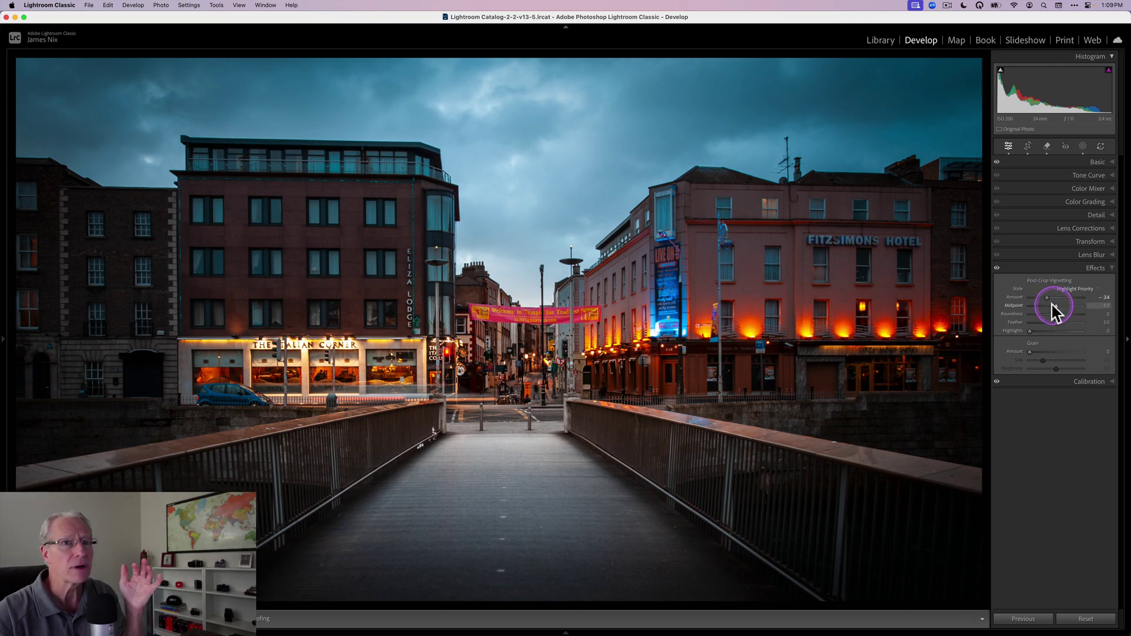
left_click_drag(1057, 306, 1090, 321)
double_click(1065, 306)
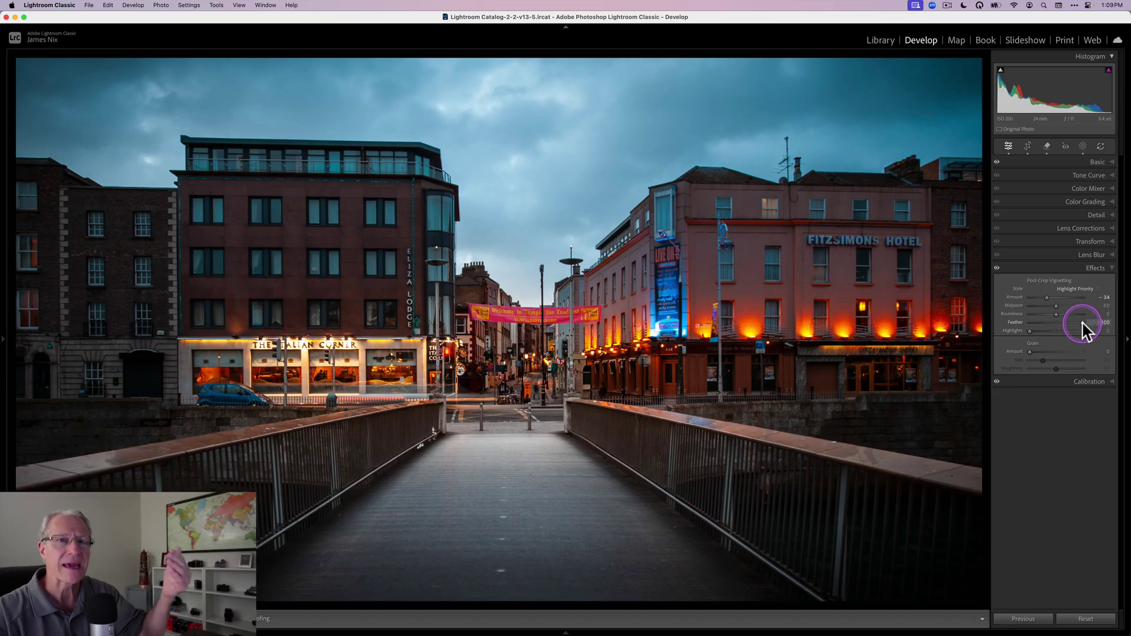
double_click(1082, 323)
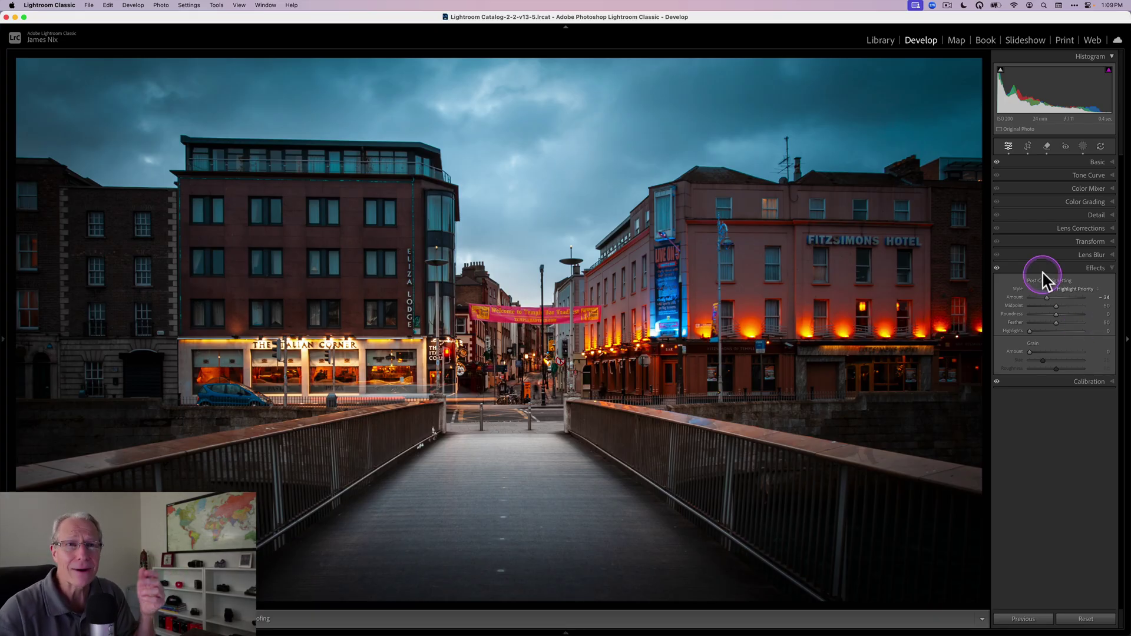
Compare the photo with and without the vignette, leaving the effect enabled and its settings collapsed.
left_click(997, 269)
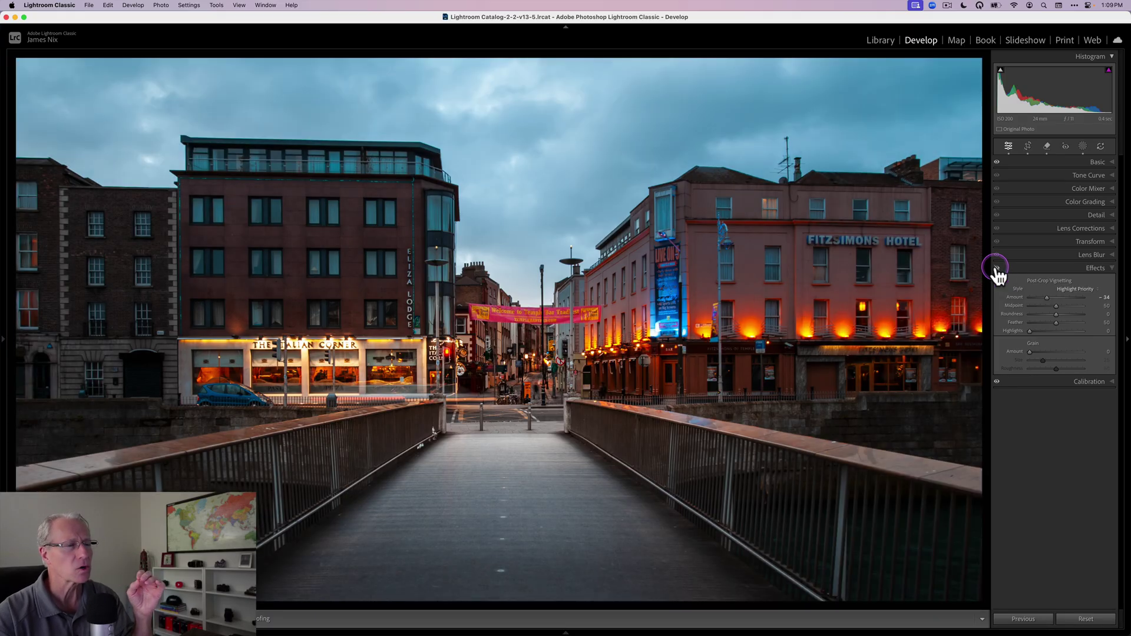
left_click(997, 269)
left_click(1018, 269)
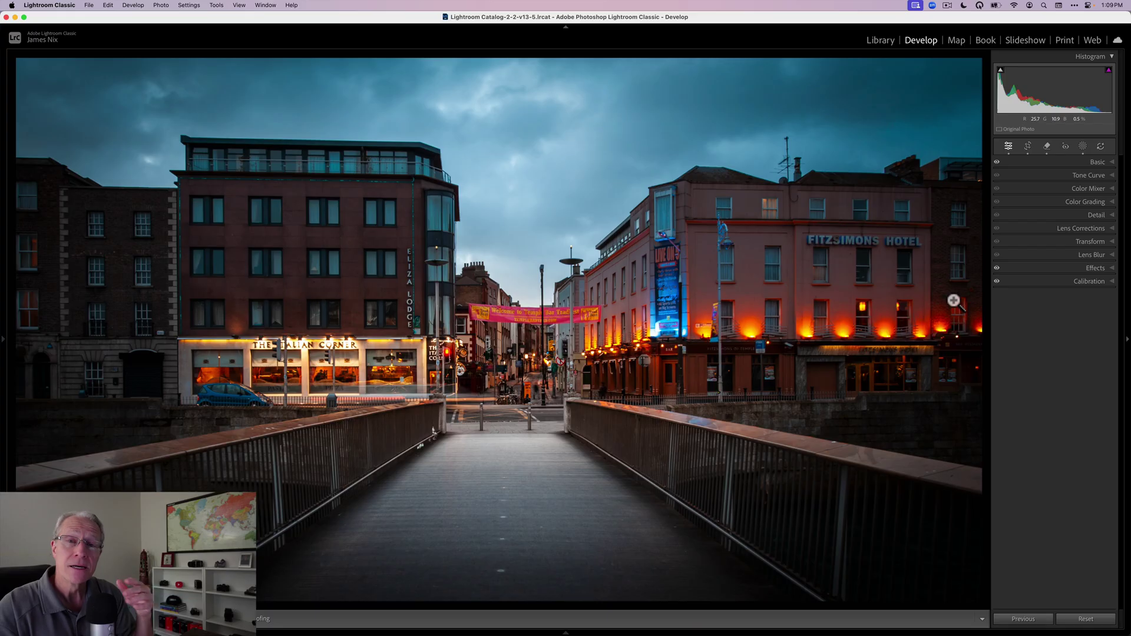
Switch repeatedly between the original photo and the finished edit to compare them, ending on the edited version.
key("backslash")
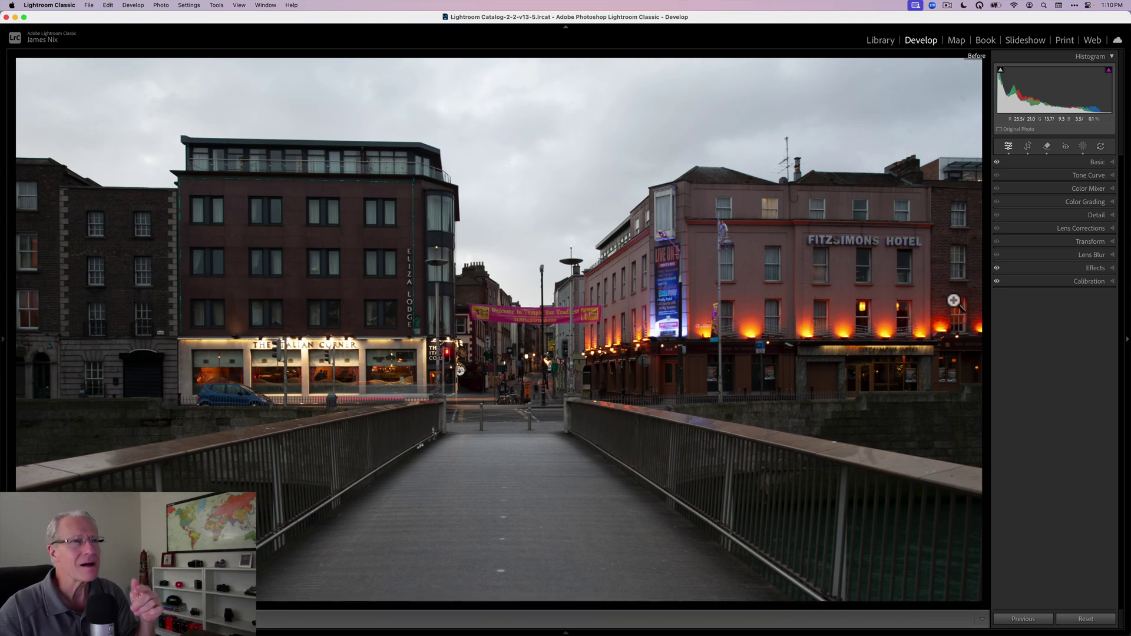
key("backslash")
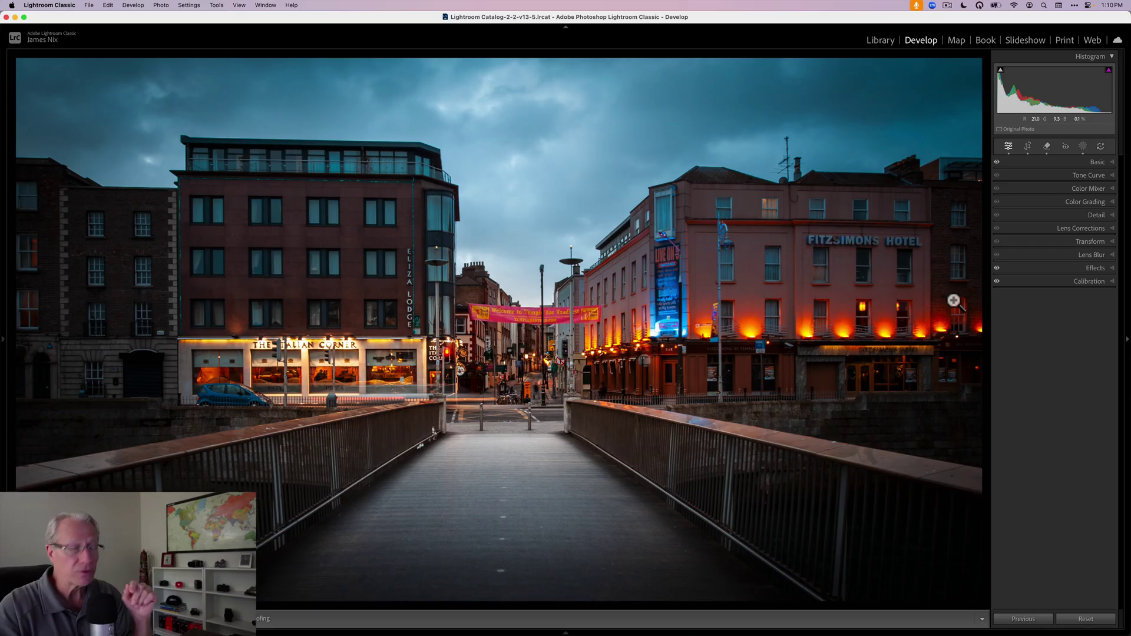
key("backslash")
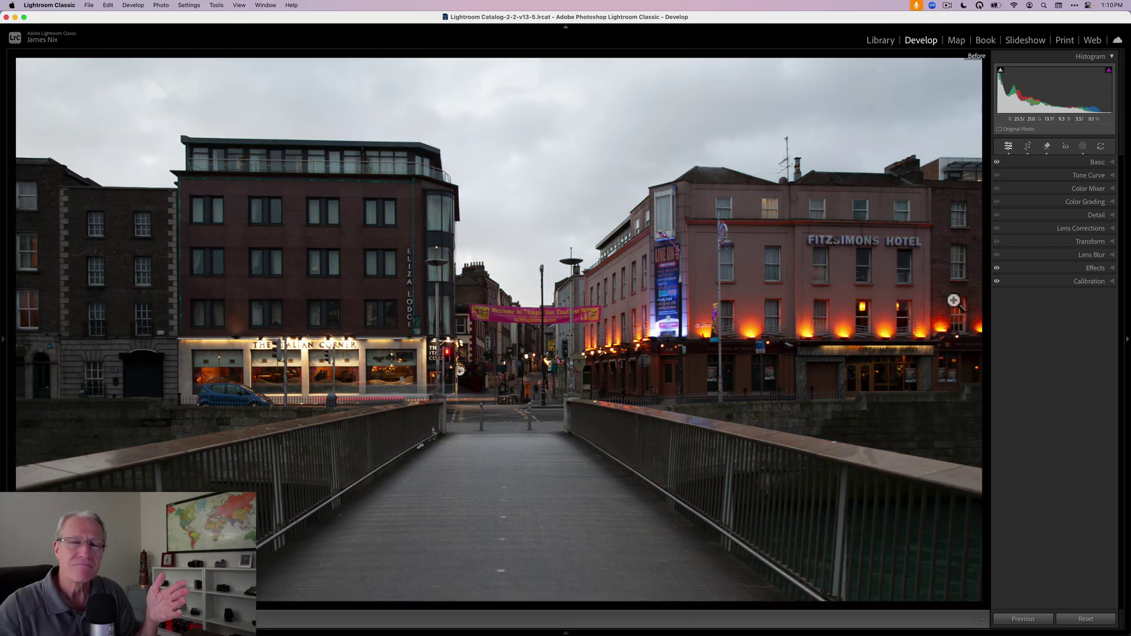
key("backslash")
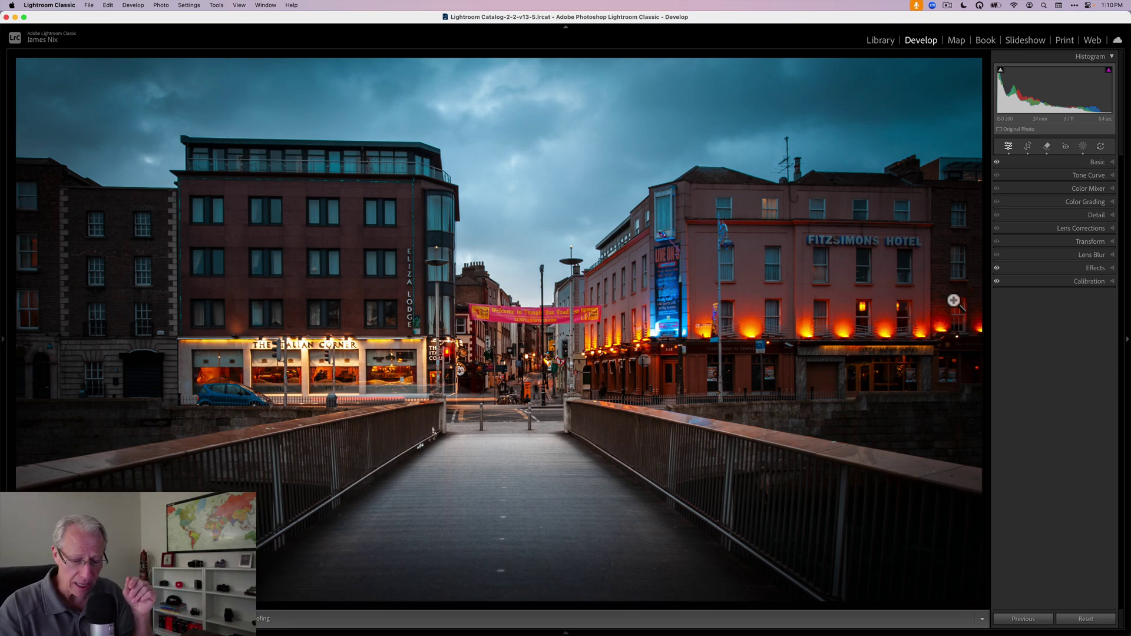
key("backslash")
key("backslash")
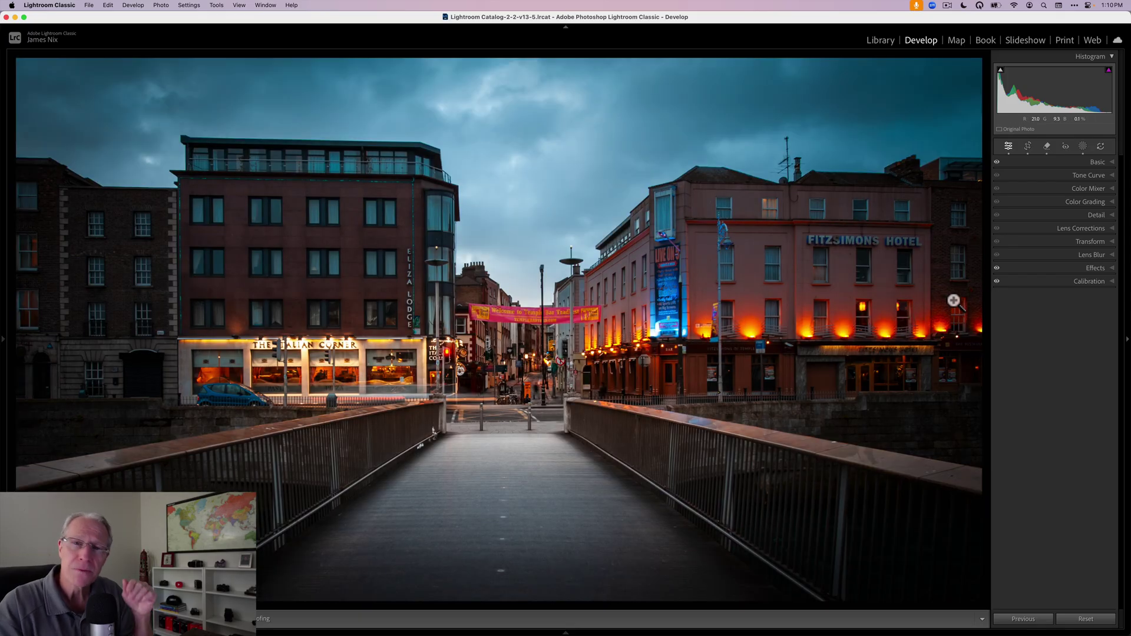